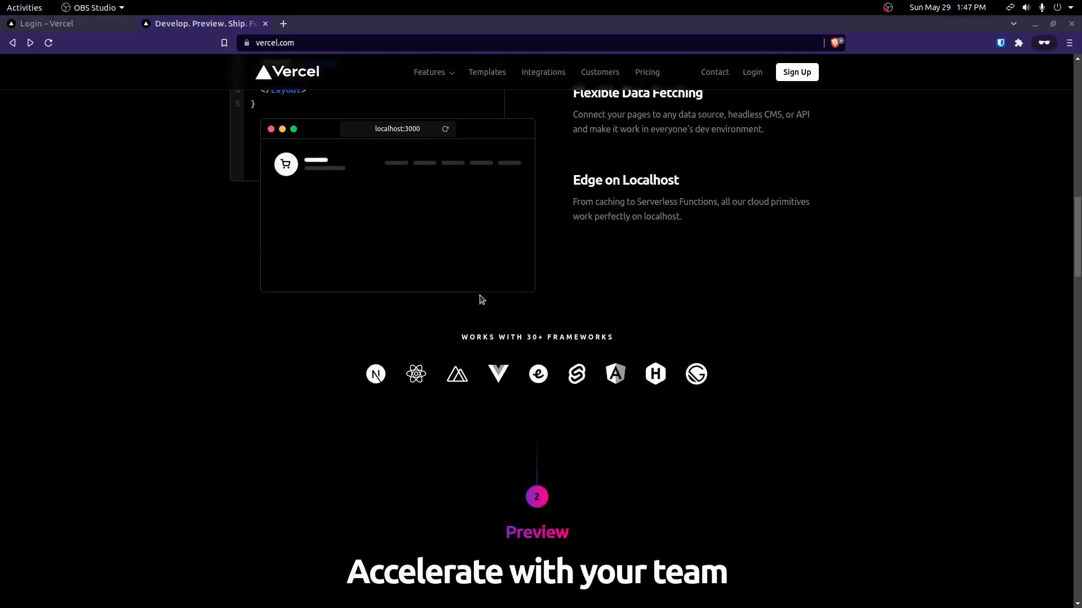
Step: Look over the Vercel homepage's supported frameworks and its sections on team previews, then return to the start of the page
scroll(482, 299, "up", 10)
scroll(487, 299, "down", 15)
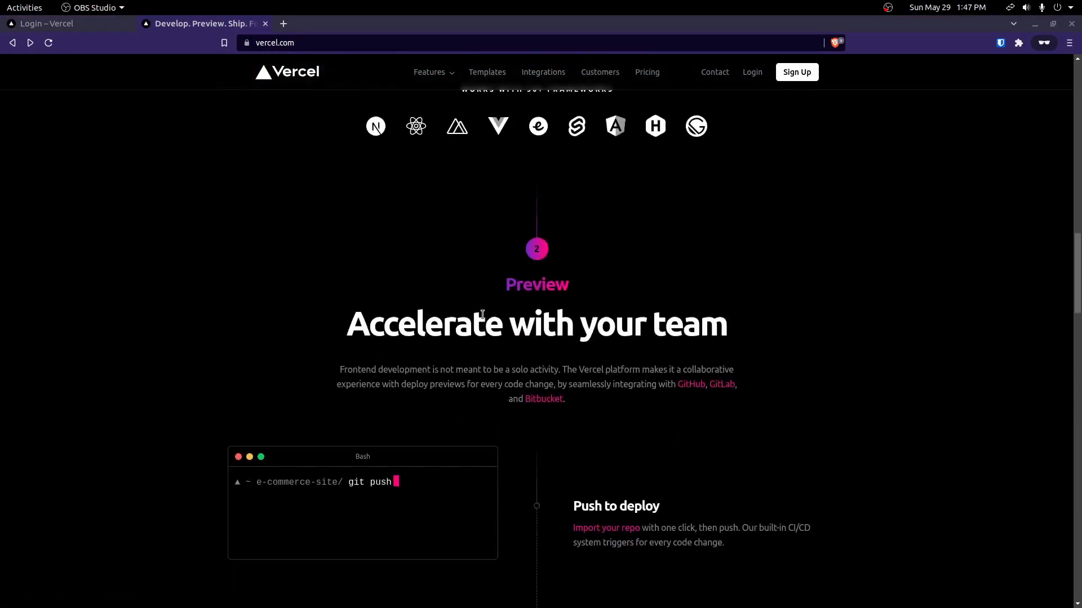
scroll(483, 312, "up", 2)
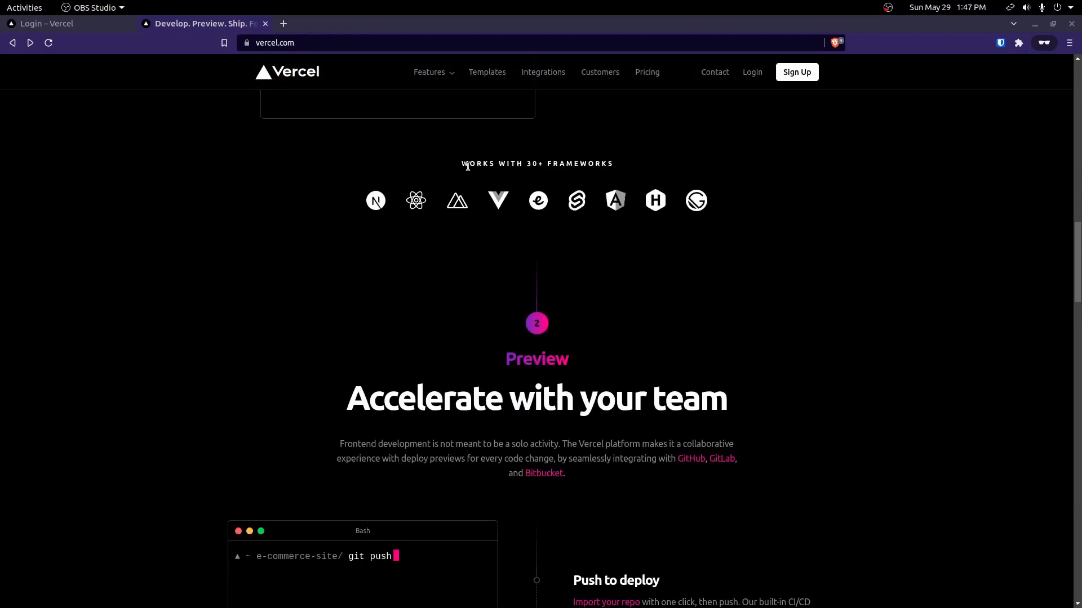
scroll(587, 299, "down", 11)
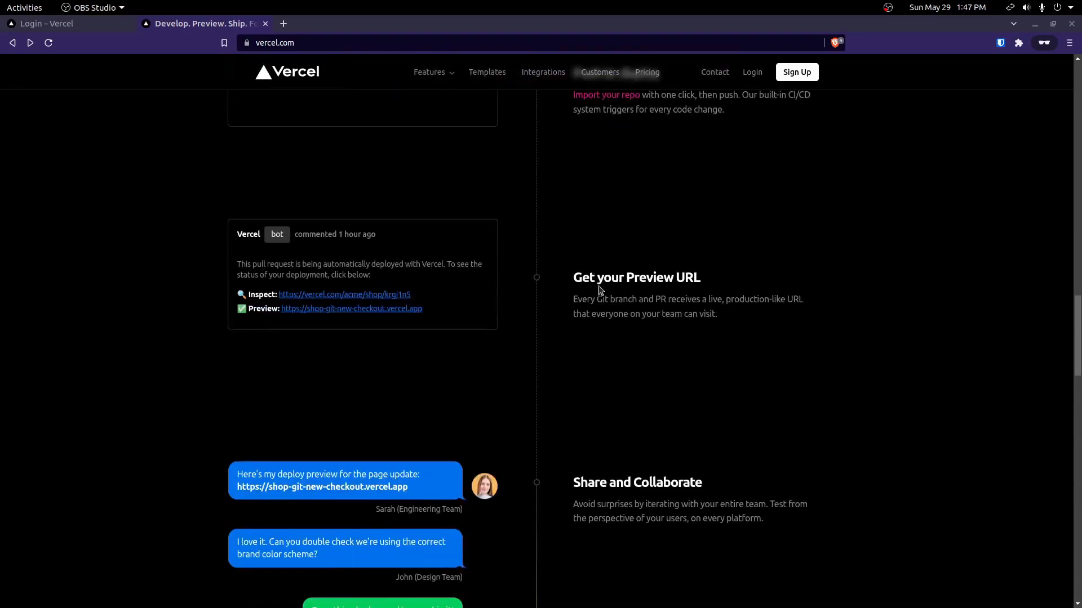
left_click_drag(1073, 333, 1036, 62)
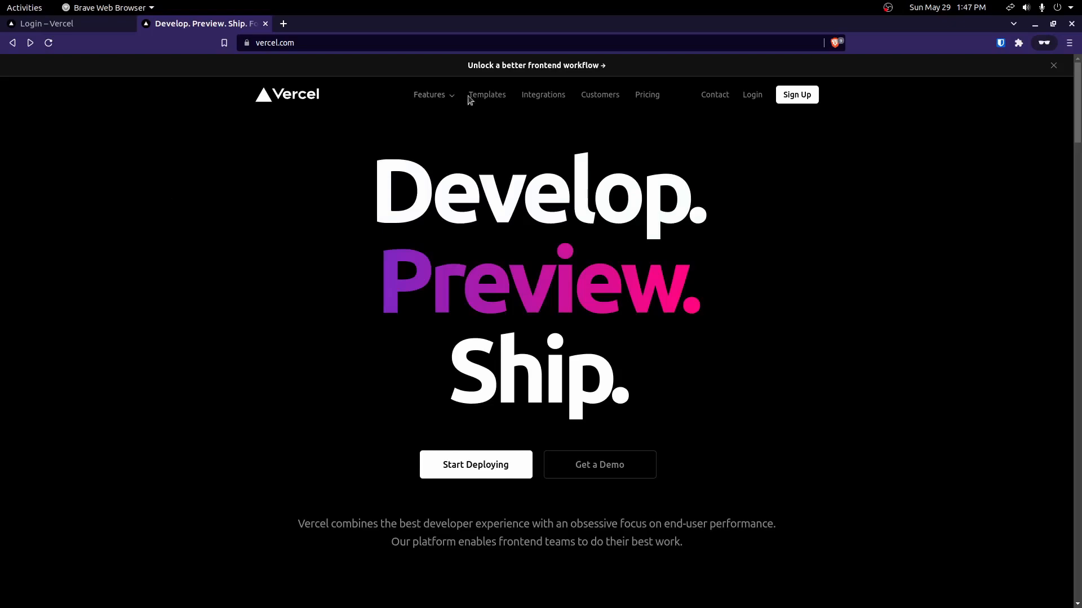
Step: Review the Hobby, Pro and Enterprise plans on the pricing page and return to the homepage
left_click(647, 96)
scroll(450, 284, "down", 2)
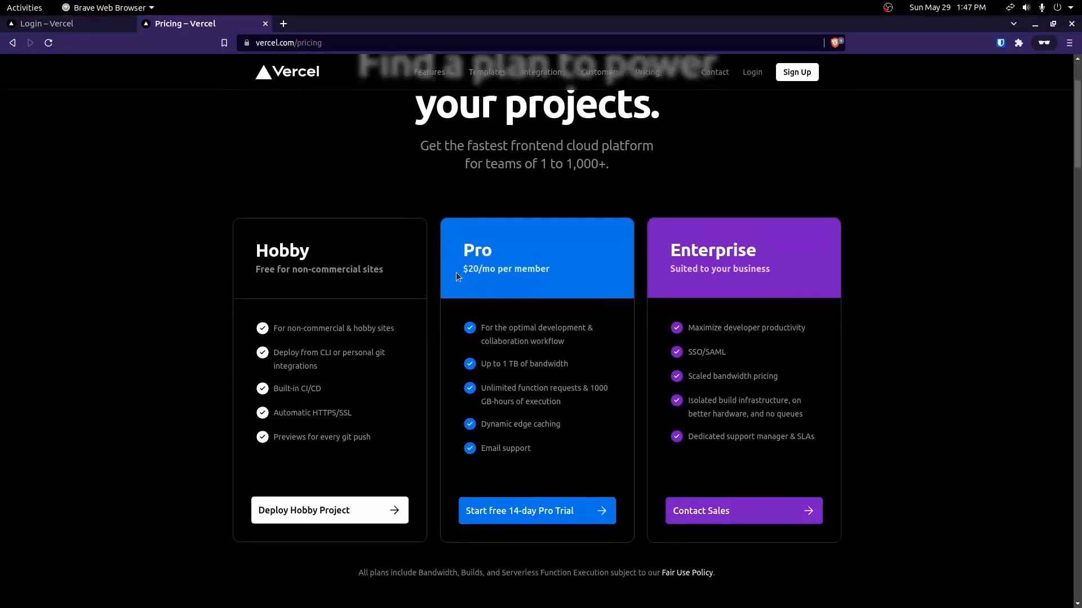
scroll(451, 383, "down", 3)
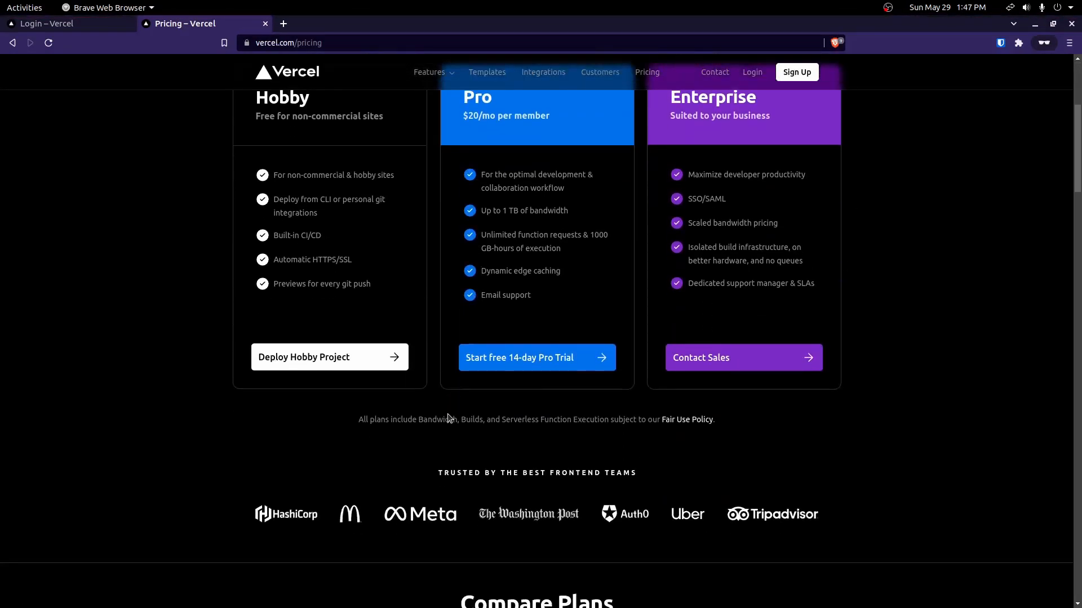
scroll(507, 337, "up", 4)
left_click(12, 43)
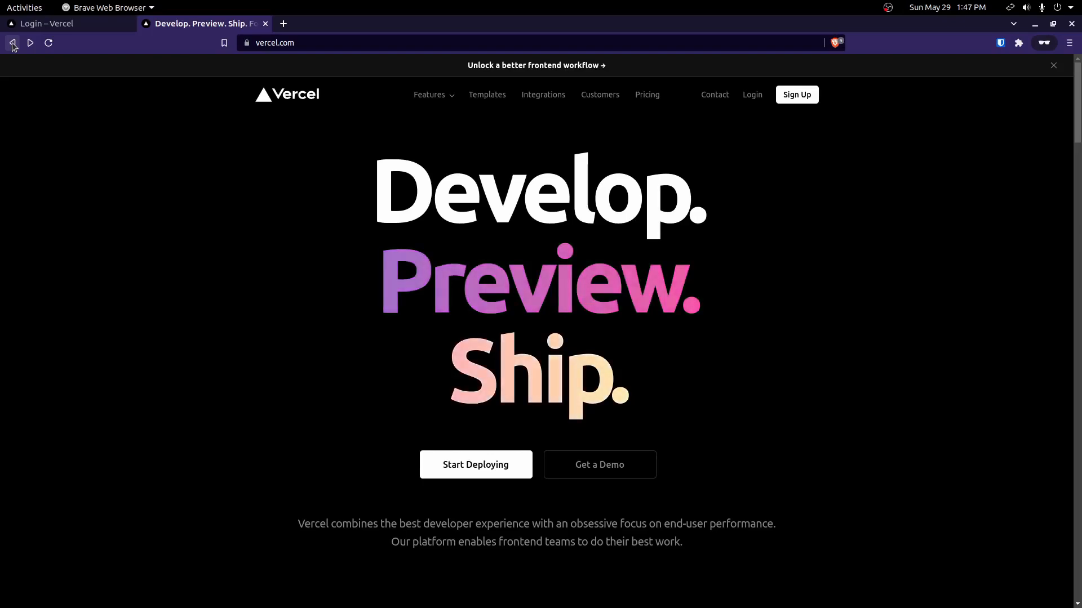
Step: Enter the Vercel account from the sign-up entry and start a new project by importing the react-crash-course Git repository
left_click(805, 99)
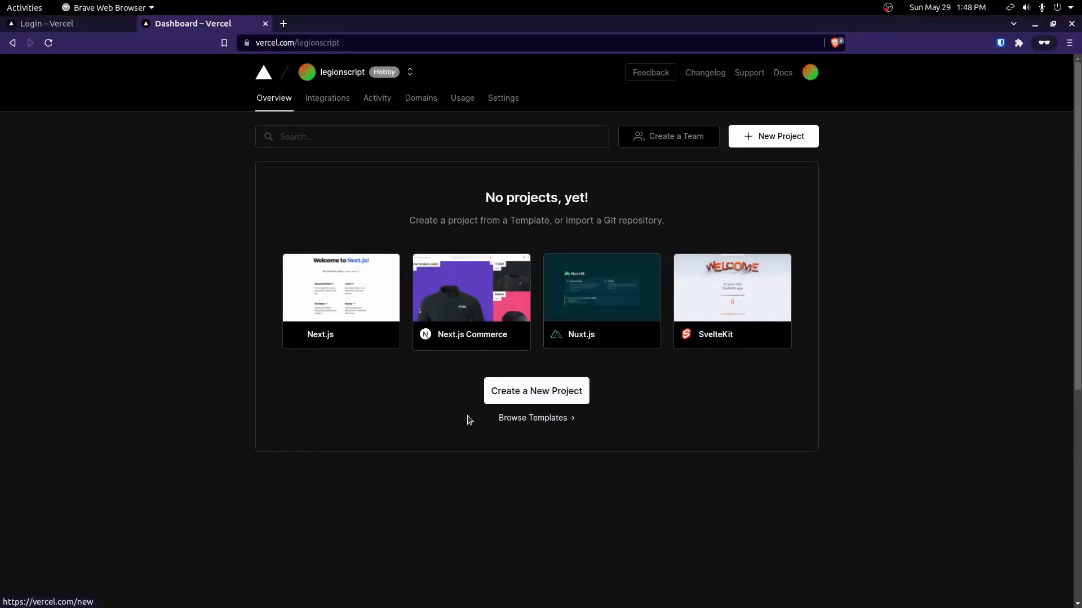
left_click(553, 393)
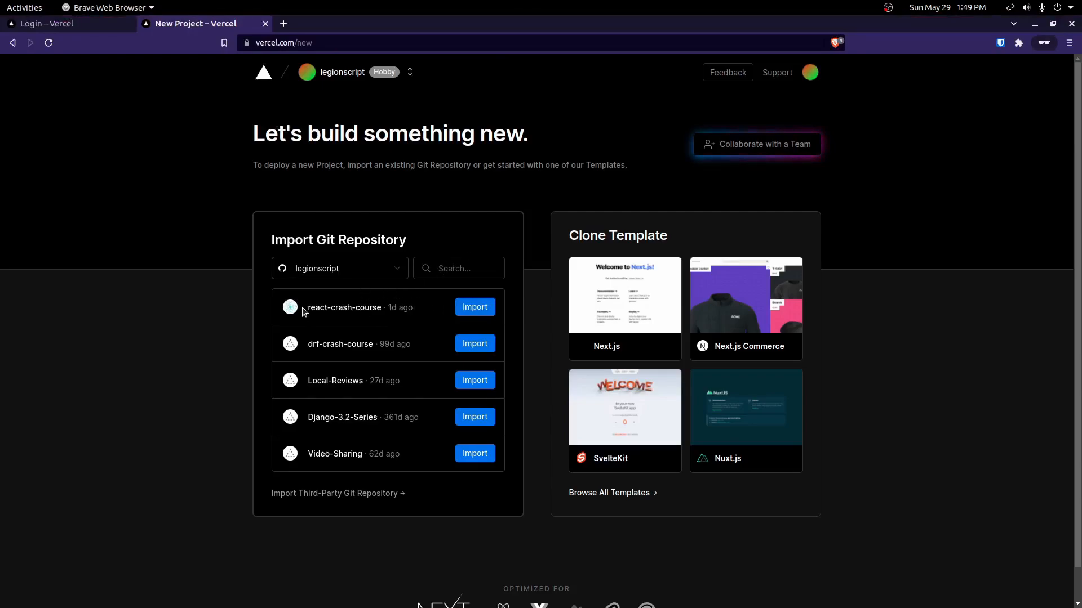
left_click_drag(303, 312, 371, 318)
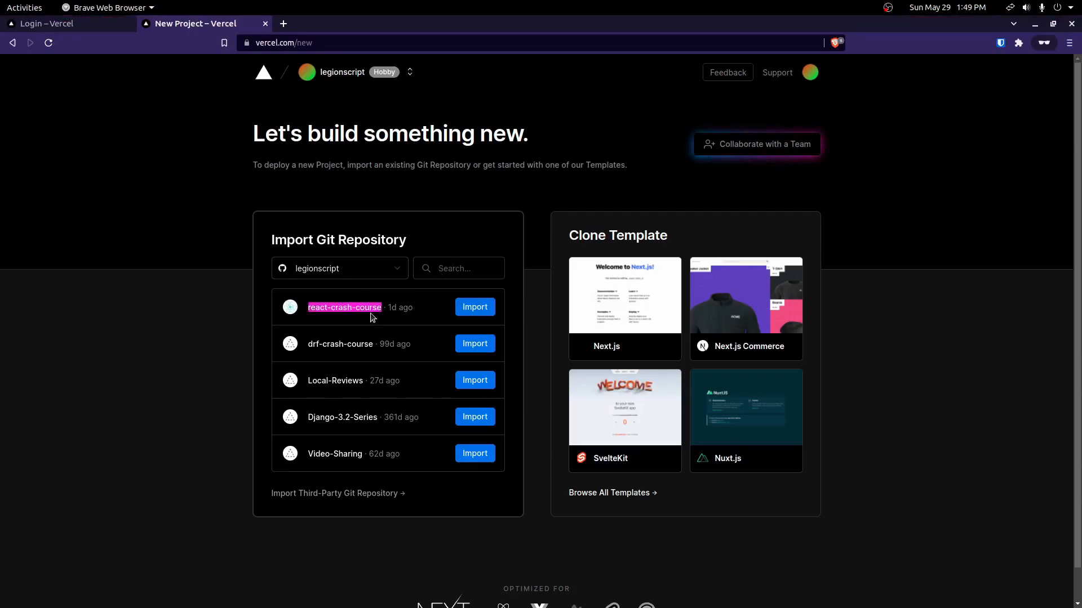
left_click(474, 309)
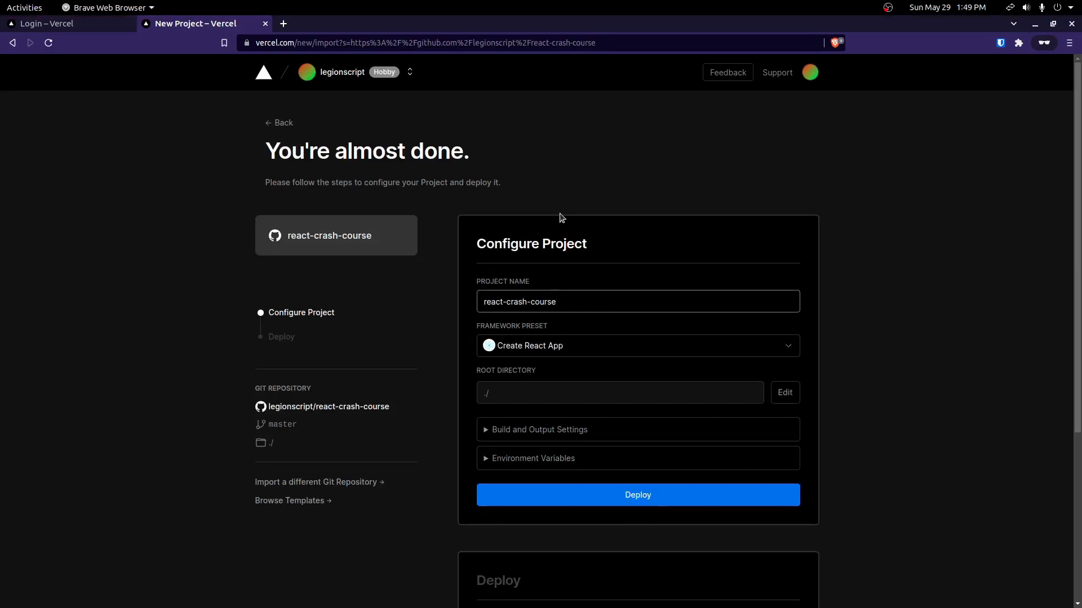
Step: Browse the framework presets for the new project and choose Create React App
left_click(508, 348)
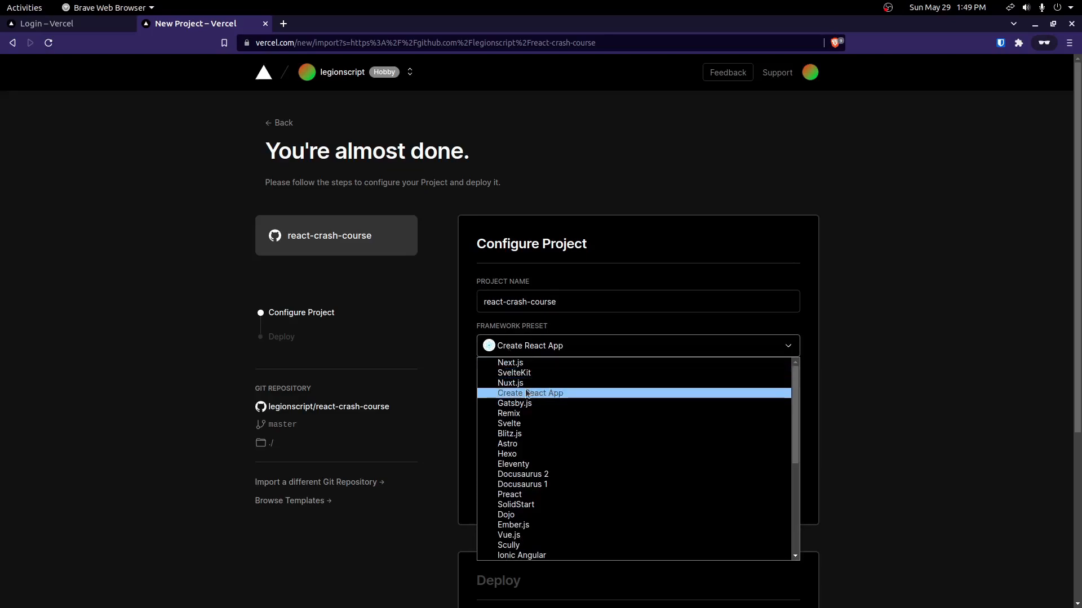
scroll(523, 474, "down", 6)
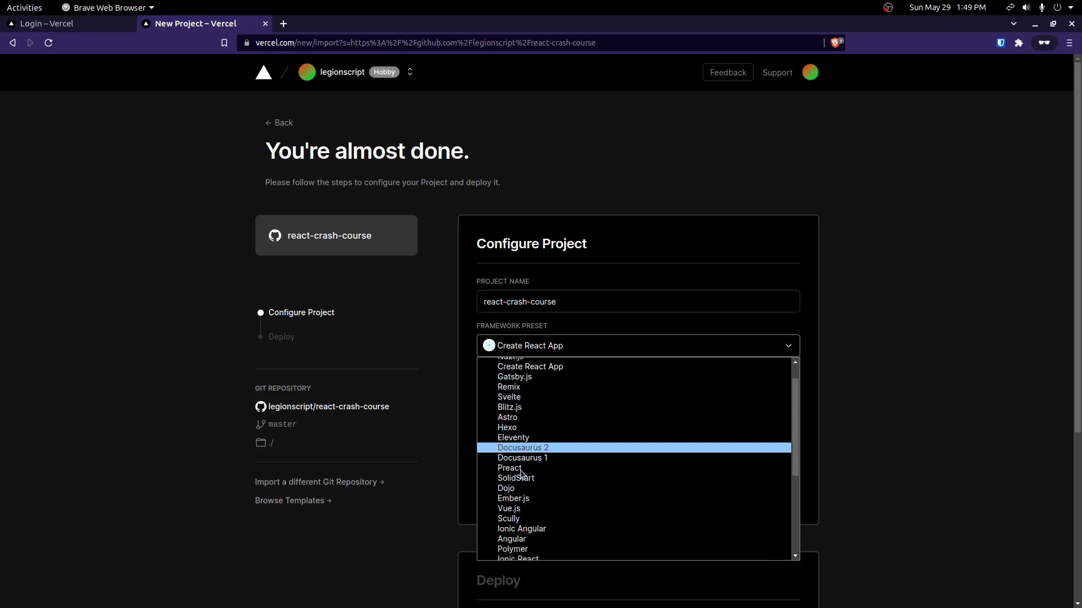
scroll(523, 474, "up", 6)
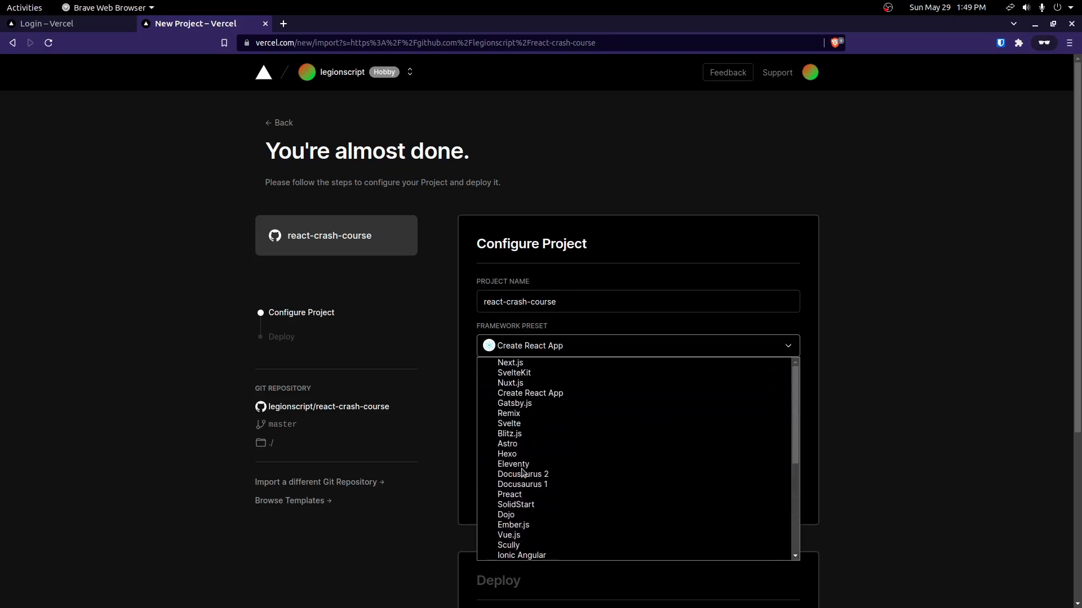
left_click(526, 395)
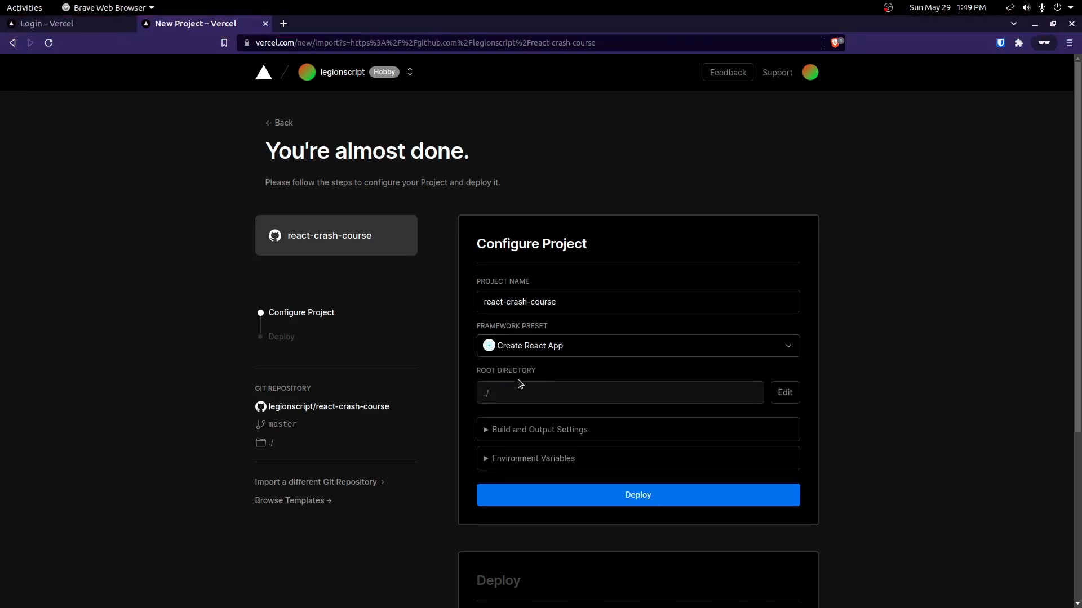
Step: Examine the project's build and output settings and environment variables, then collapse both sections
left_click(521, 430)
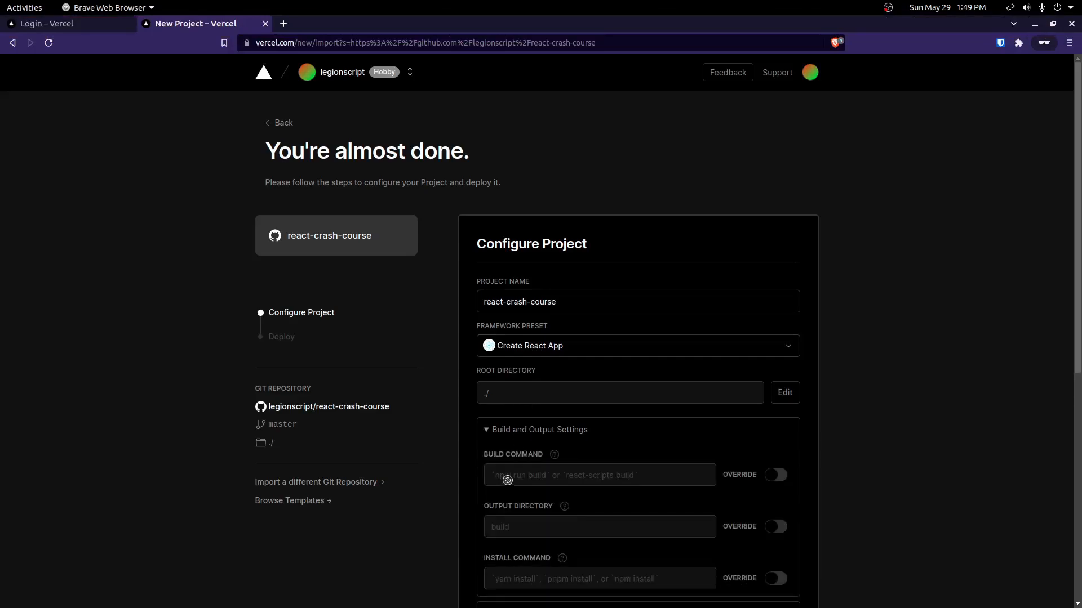
scroll(508, 477, "down", 4)
left_click(502, 500)
scroll(502, 360, "down", 3)
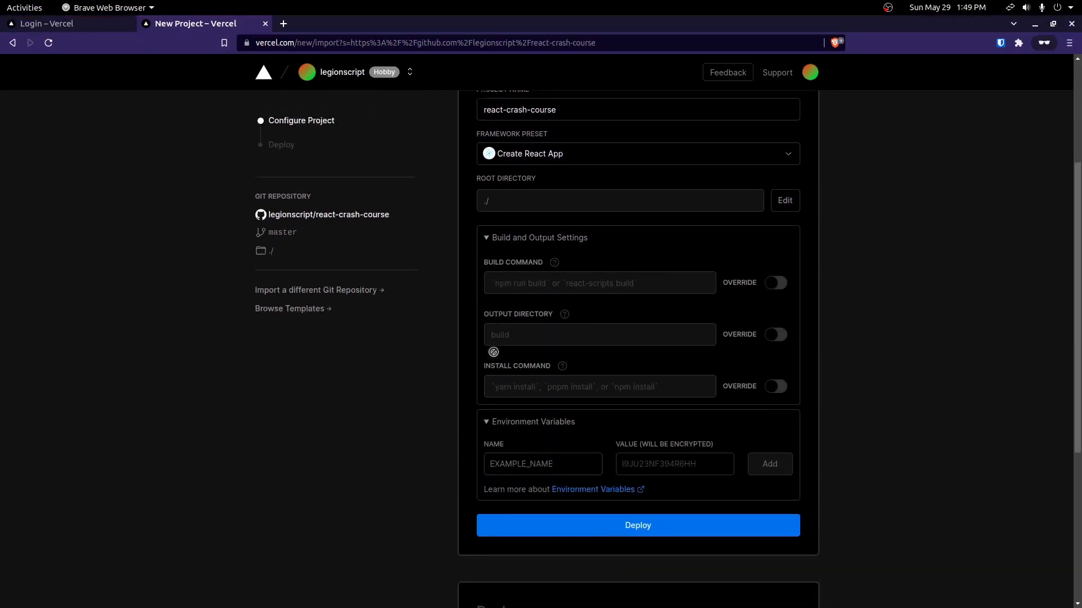
scroll(501, 344, "up", 3)
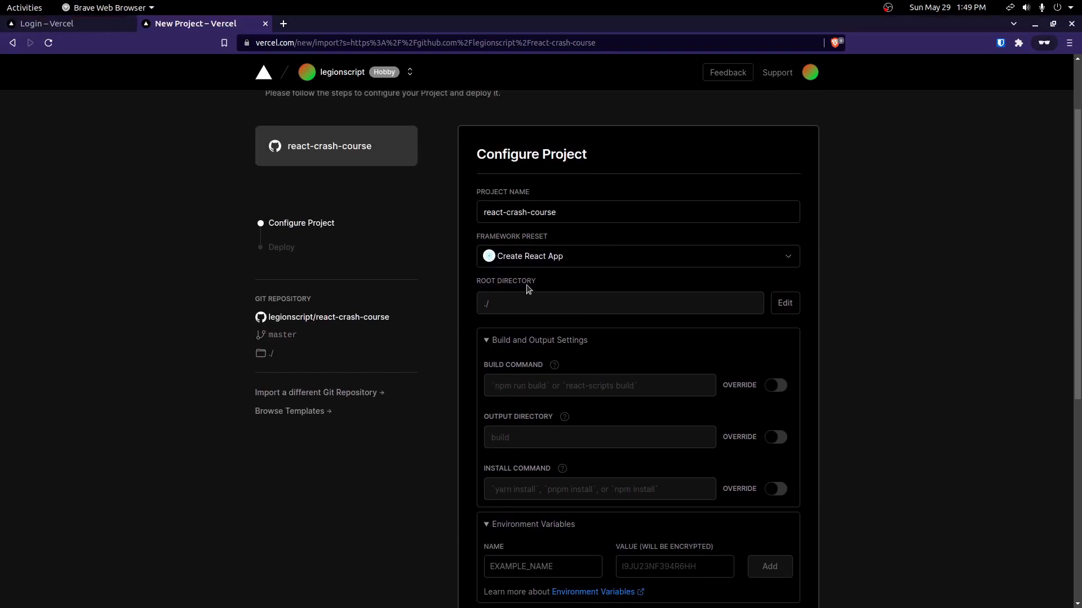
scroll(526, 284, "down", 4)
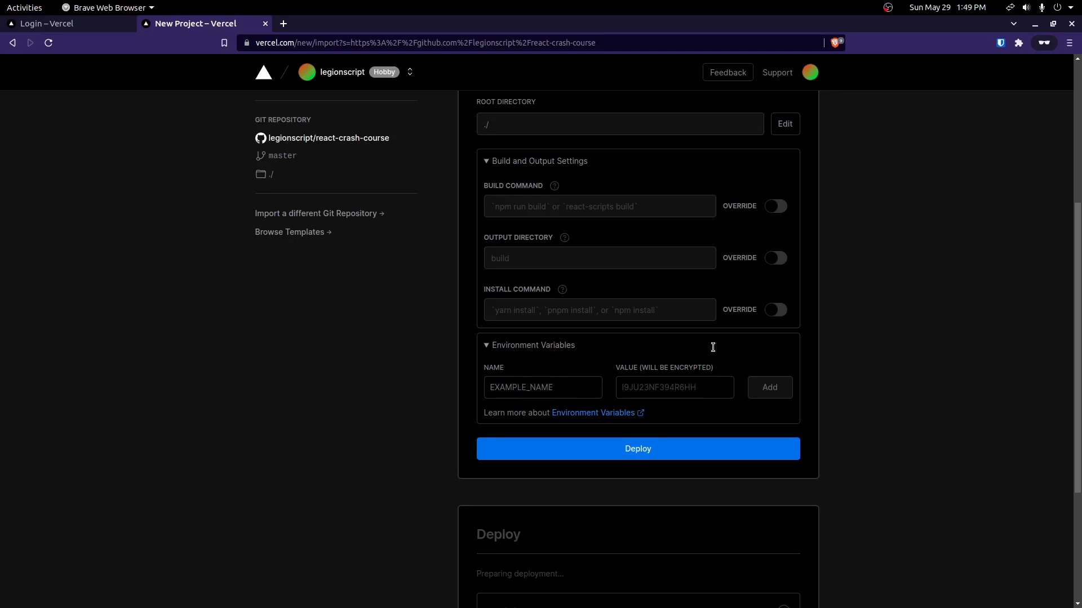
left_click(514, 346)
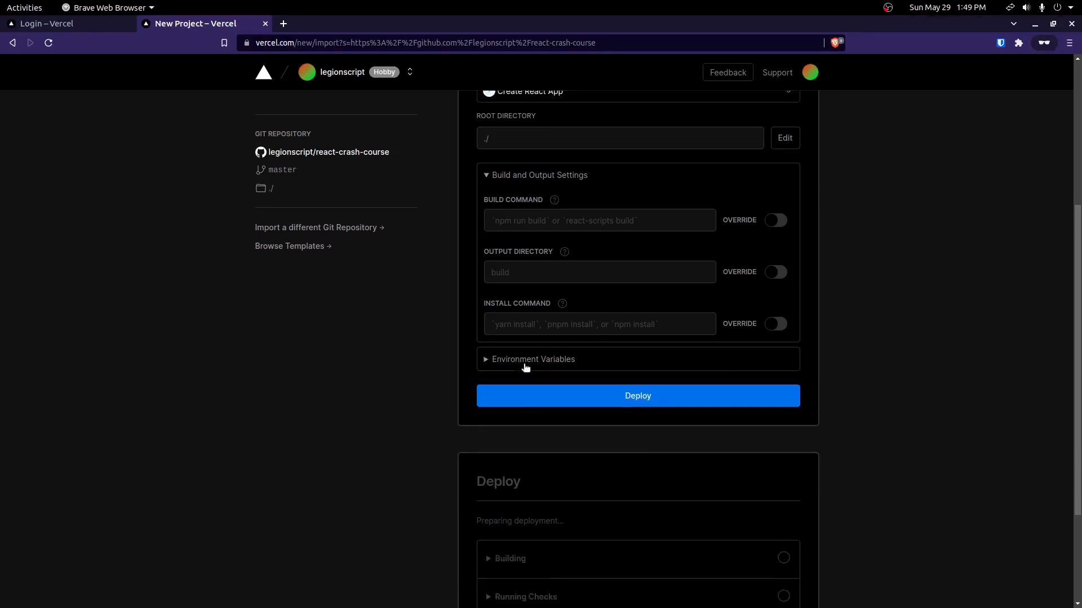
scroll(522, 350, "up", 3)
left_click(511, 340)
scroll(521, 340, "down", 2)
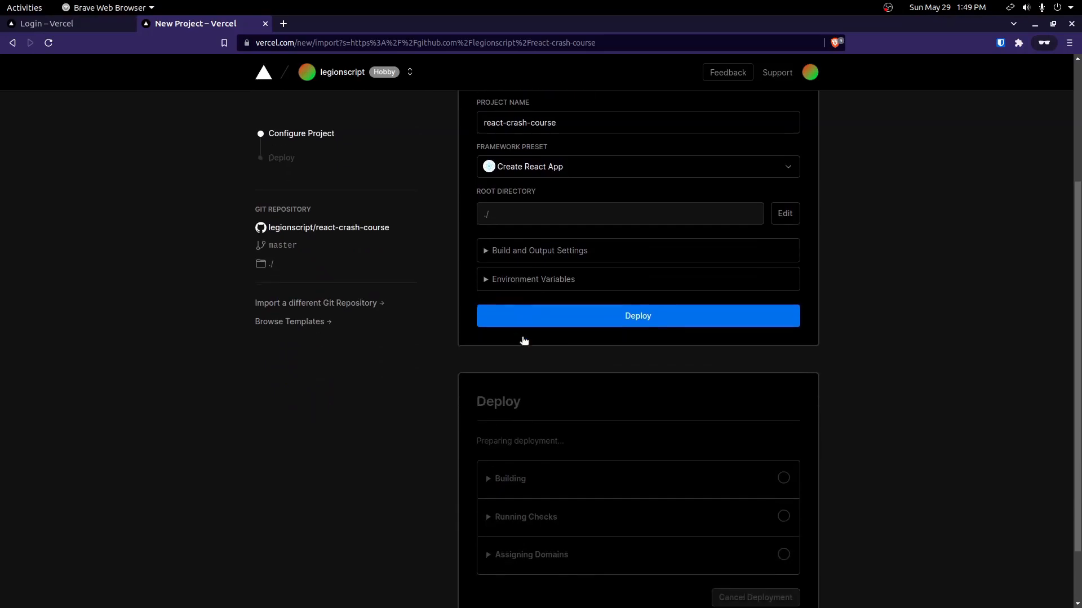
scroll(521, 344, "up", 4)
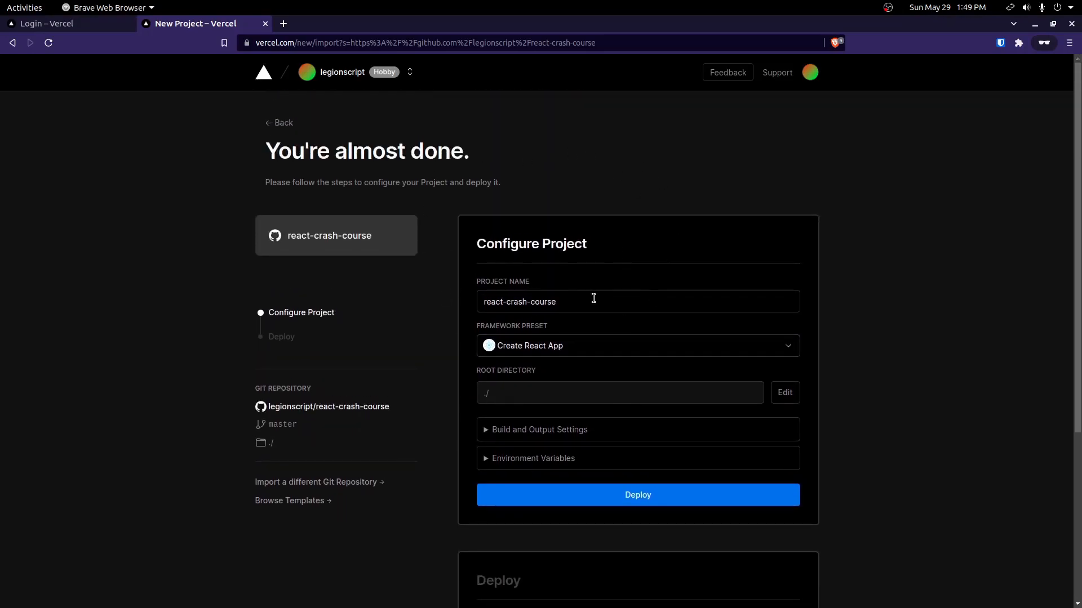
Step: Deploy the react-crash-course project and check the live site from the deployment preview
left_click(598, 497)
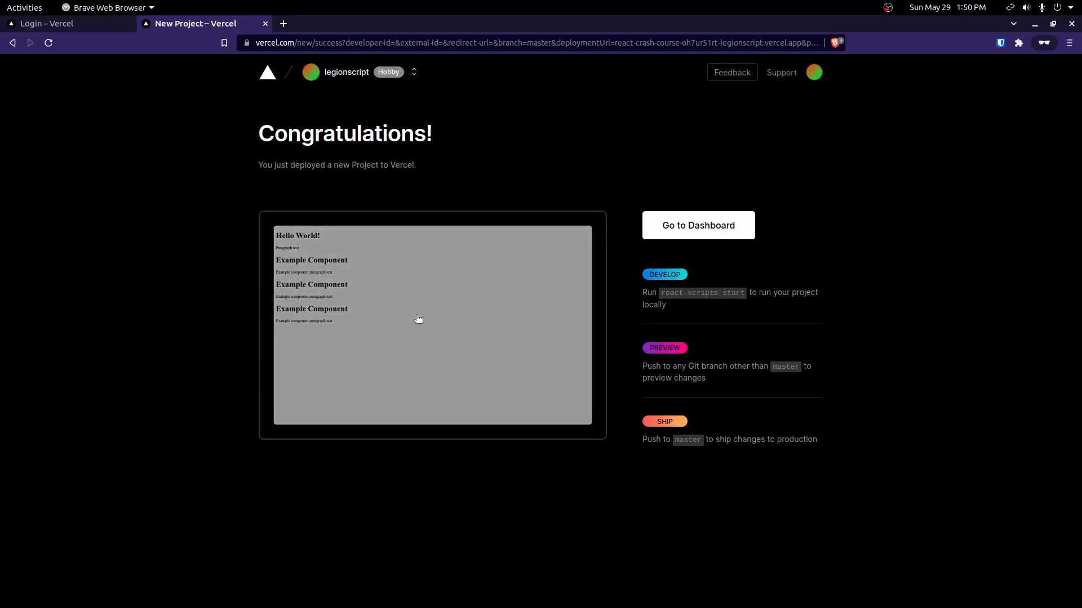
left_click(418, 319)
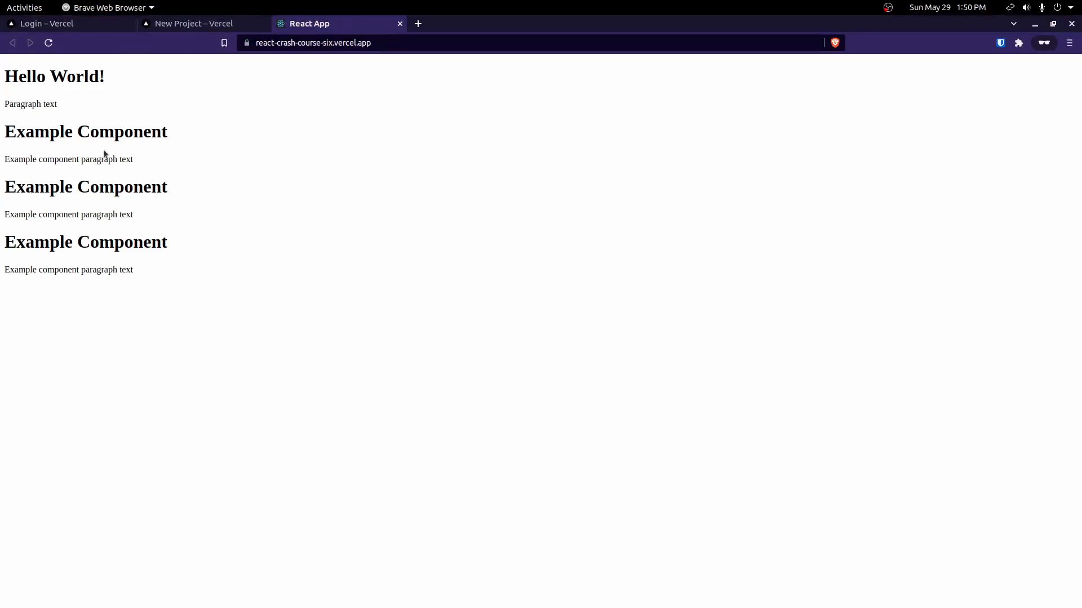
left_click(229, 24)
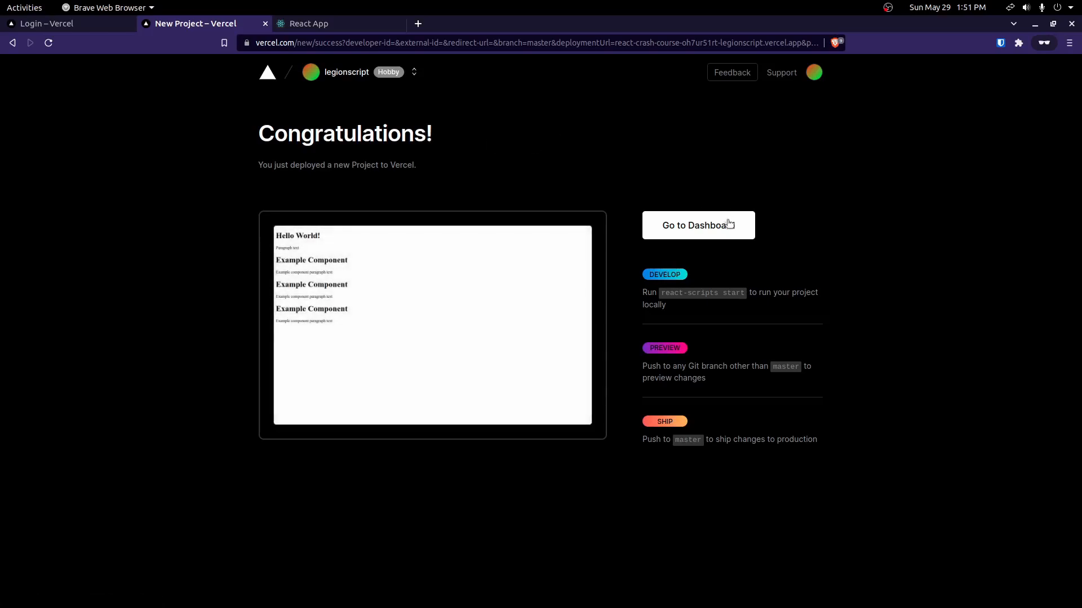
Step: Open the project's dashboard and look over its production and preview deployments
left_click(729, 223)
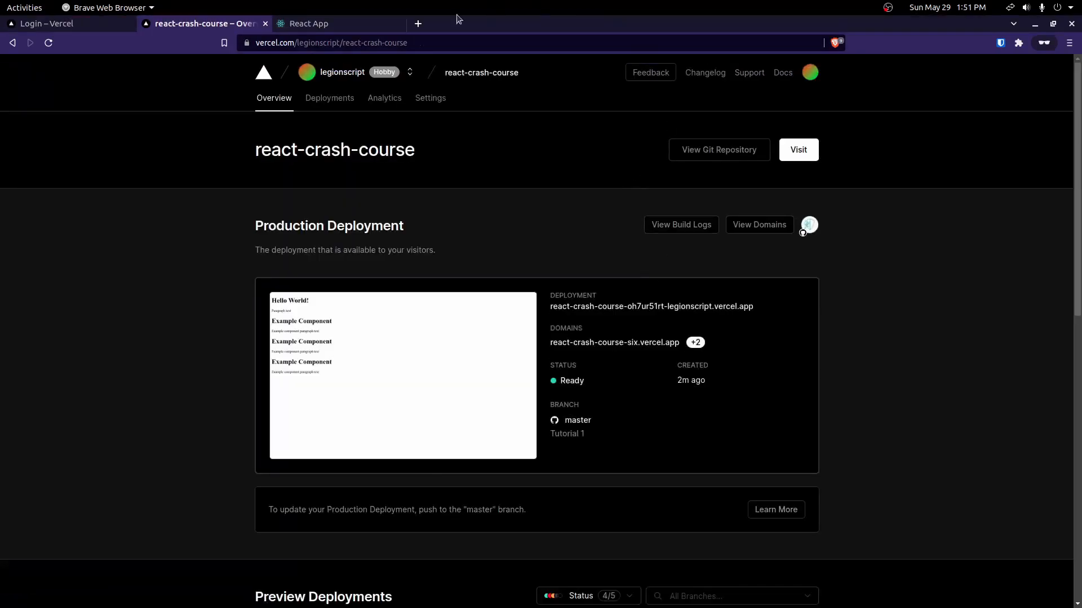
scroll(550, 237, "down", 2)
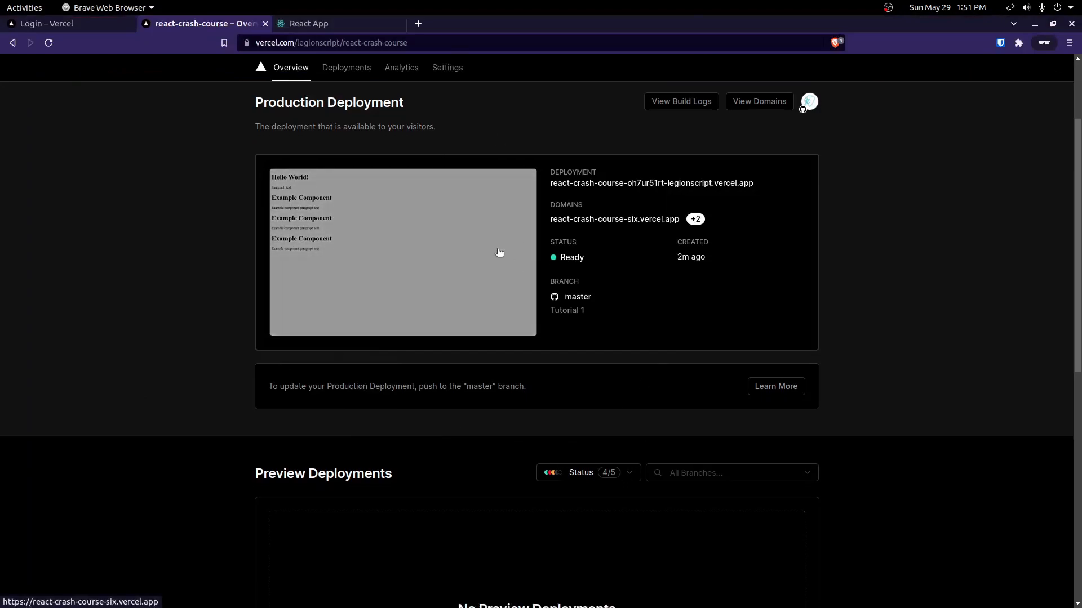
scroll(497, 248, "down", 3)
scroll(497, 248, "up", 5)
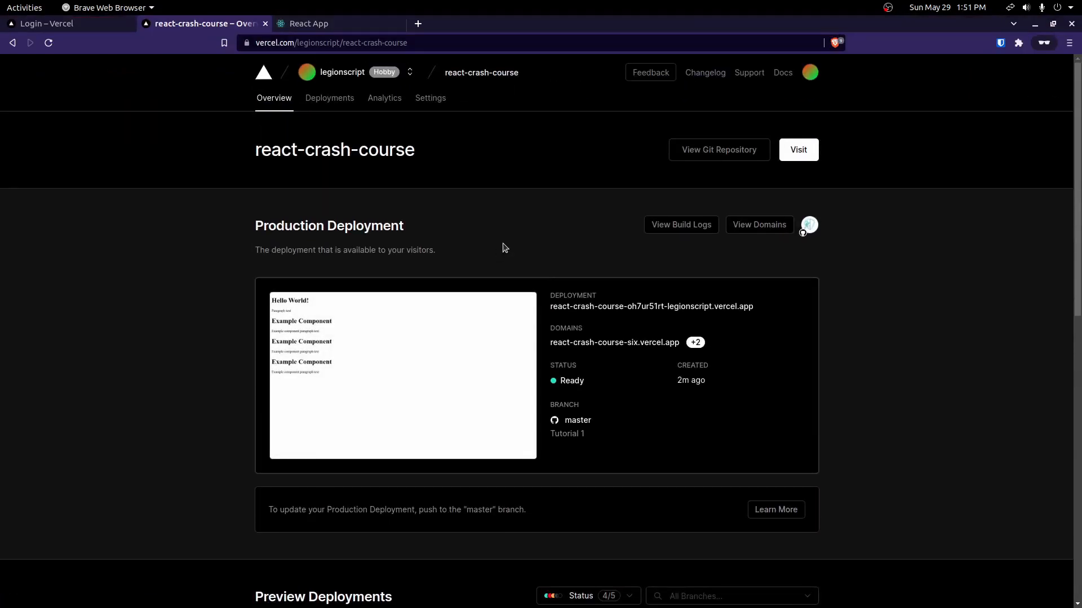
Step: Open the live site from the production deployment preview, then close both React App pages
left_click(385, 370)
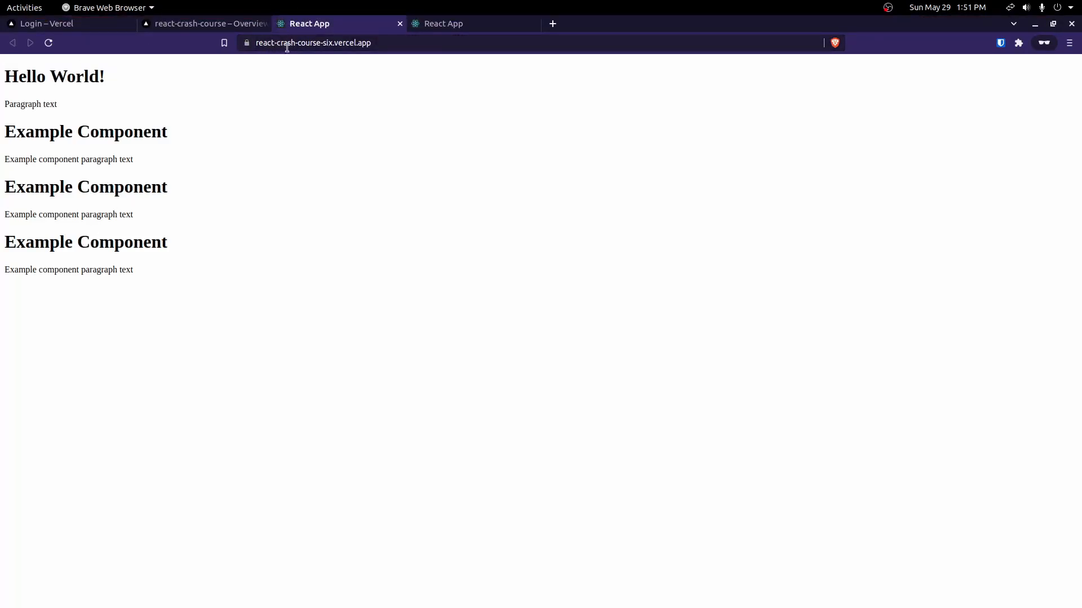
left_click(400, 23)
left_click(400, 24)
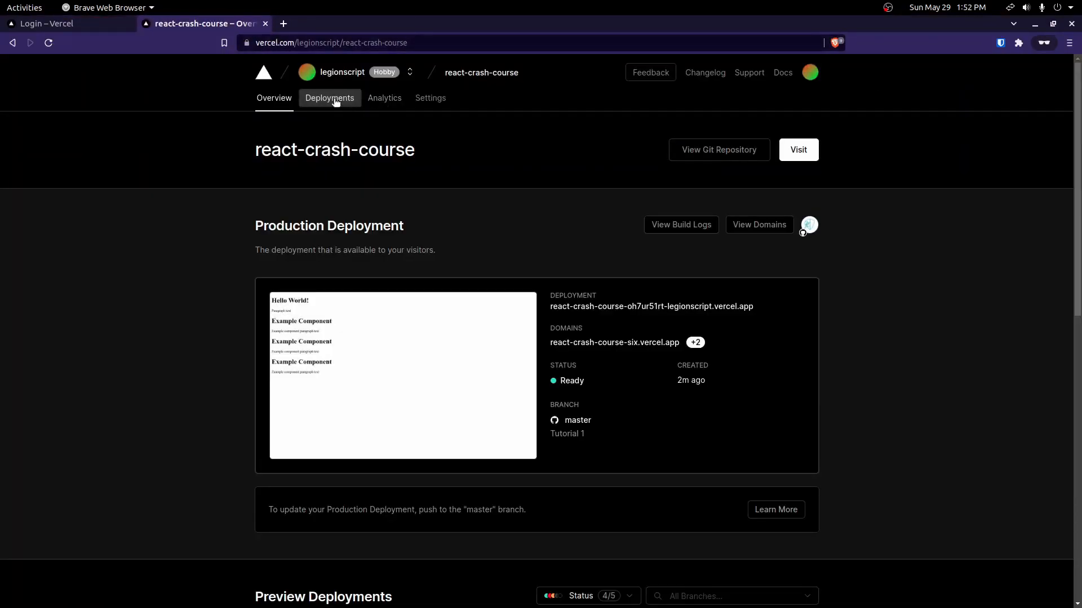
Step: Look through the project's Domains, Integrations and Git settings, and examine the general build and development settings
left_click(429, 98)
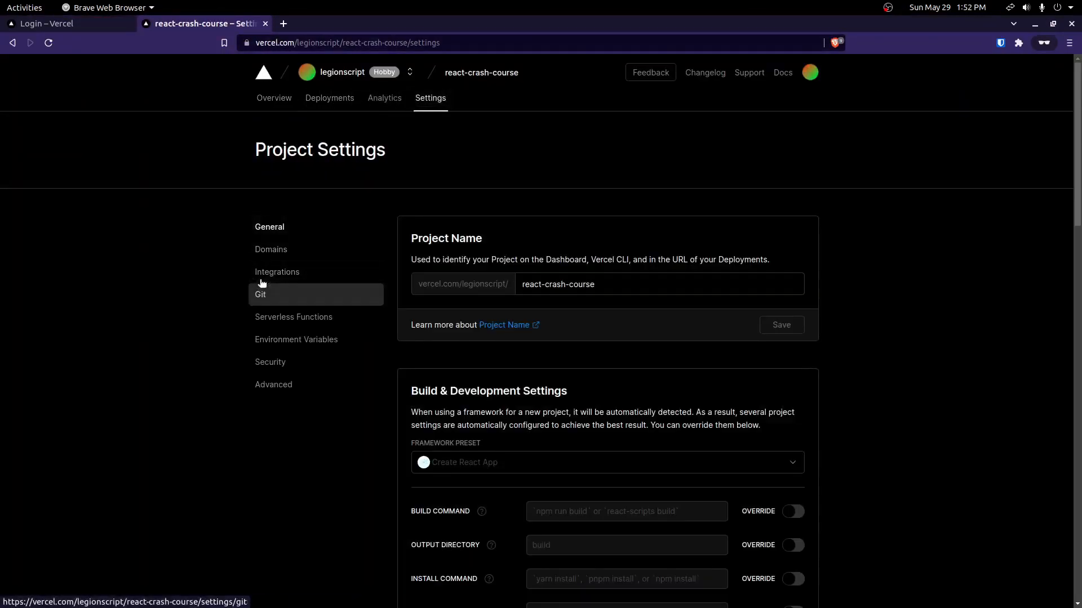
left_click(271, 249)
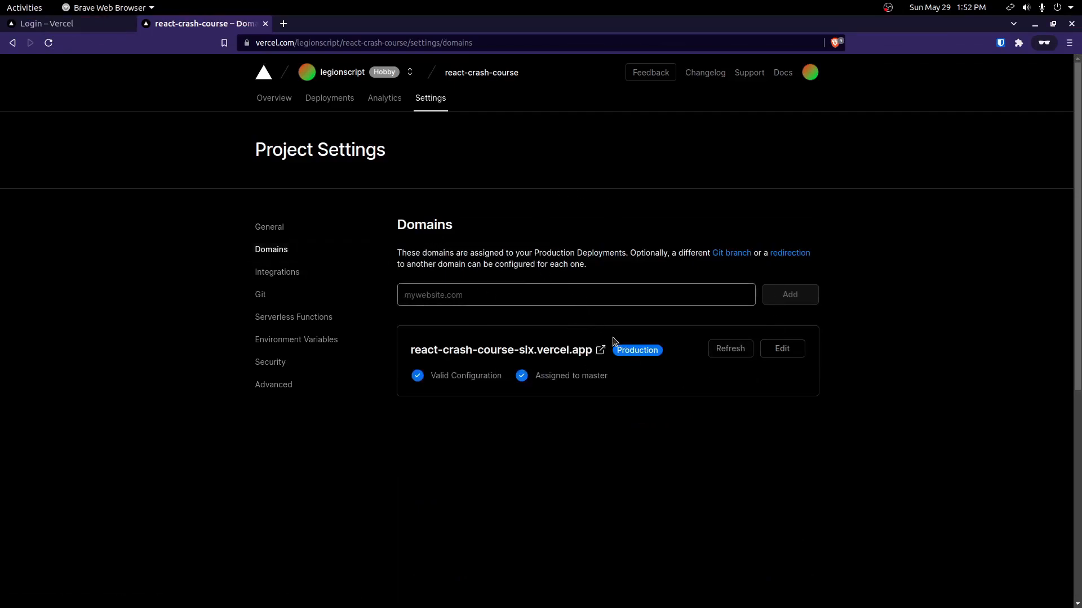
left_click(290, 269)
left_click(270, 297)
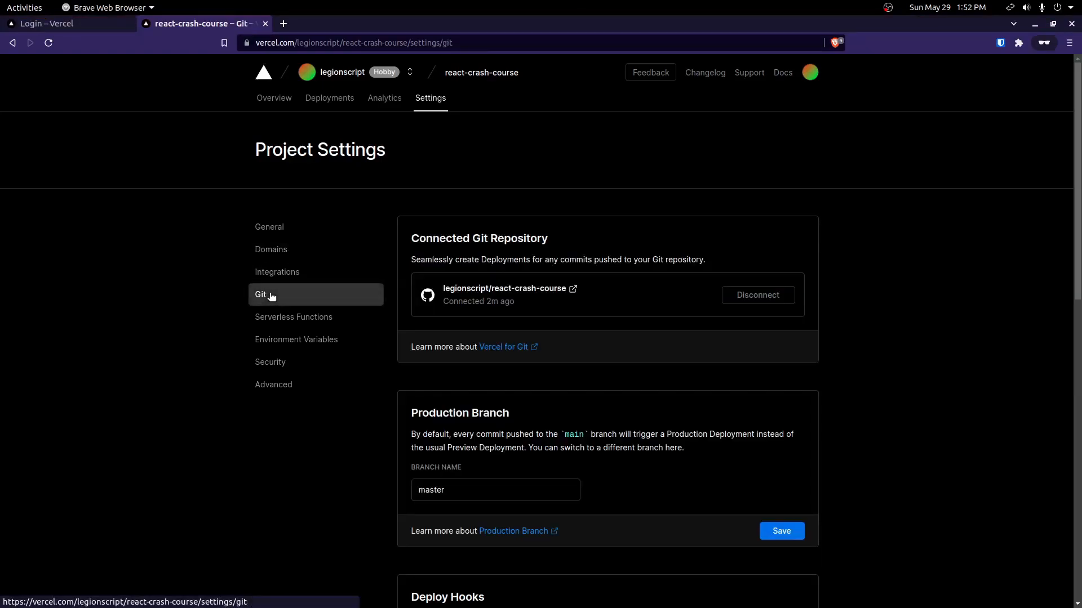
left_click(270, 228)
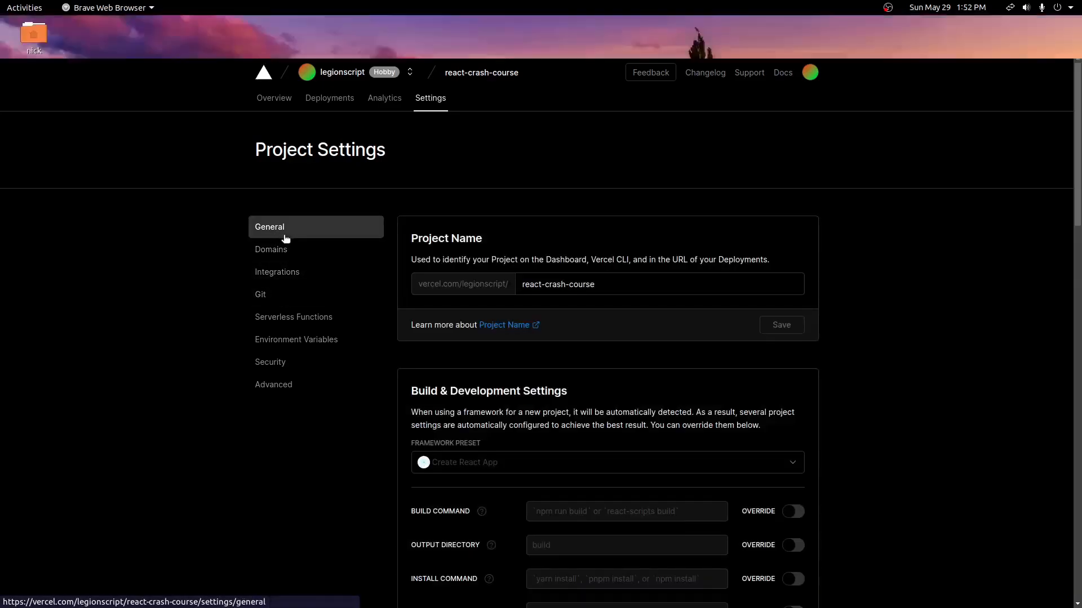
scroll(705, 337, "down", 5)
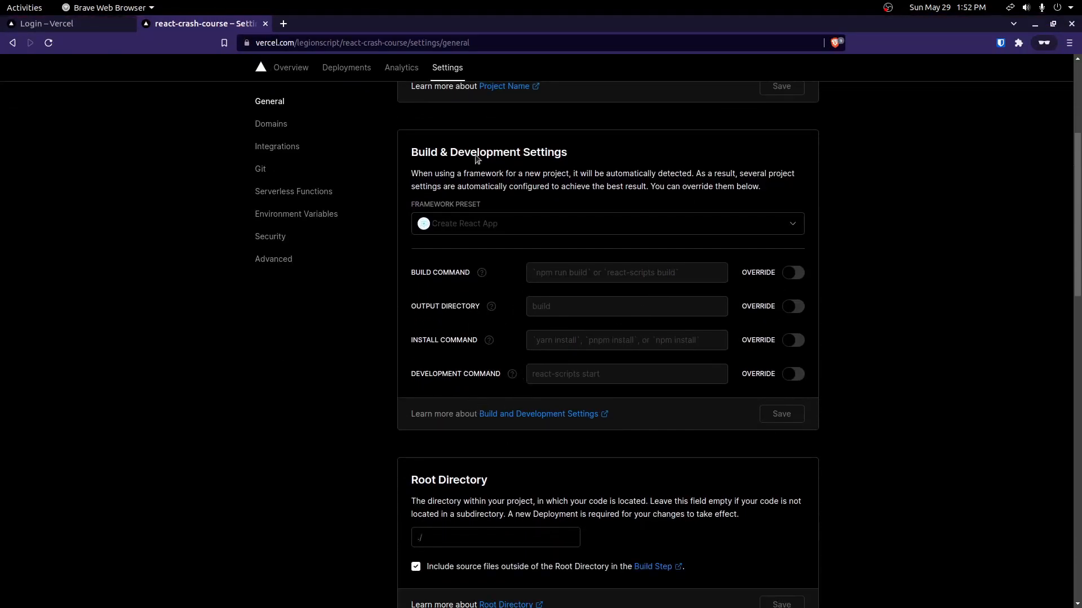
Step: Set the production branch in the project's Git settings to tutorial6 and save the change
scroll(380, 341, "down", 11)
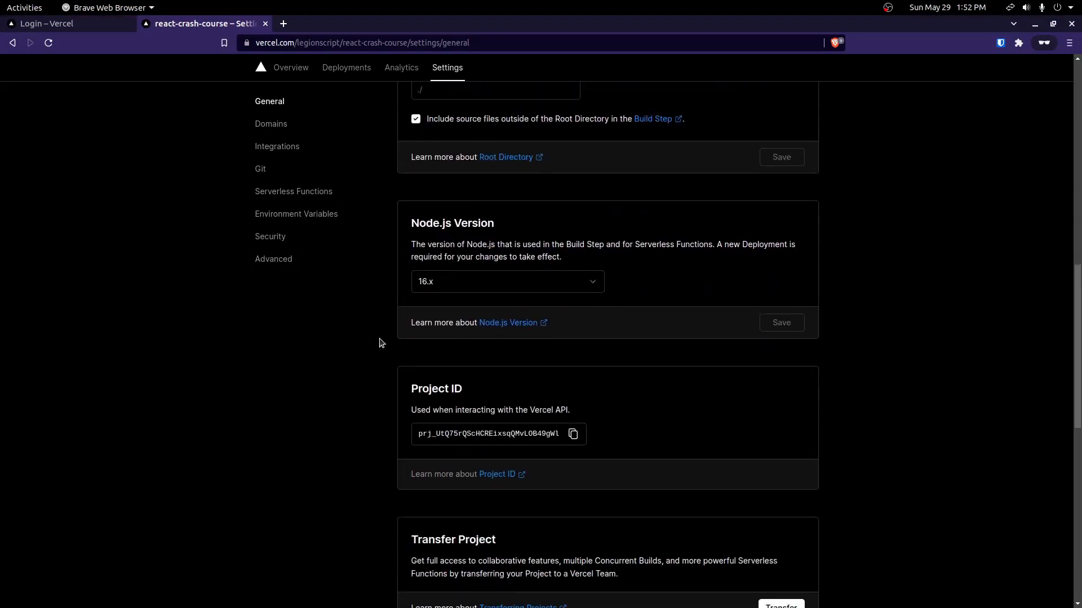
scroll(380, 342, "up", 11)
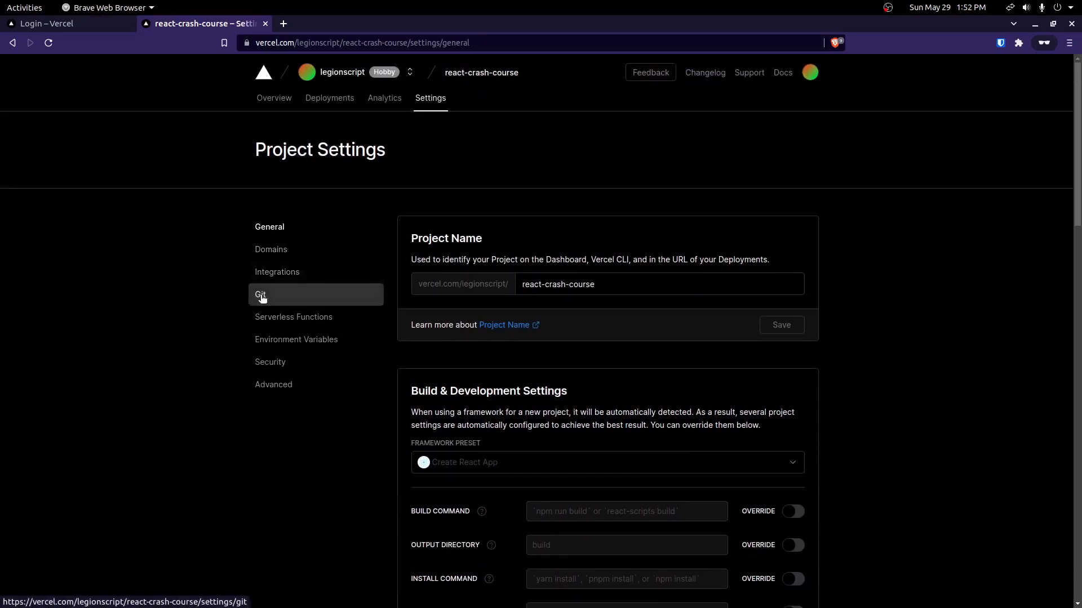
left_click(258, 296)
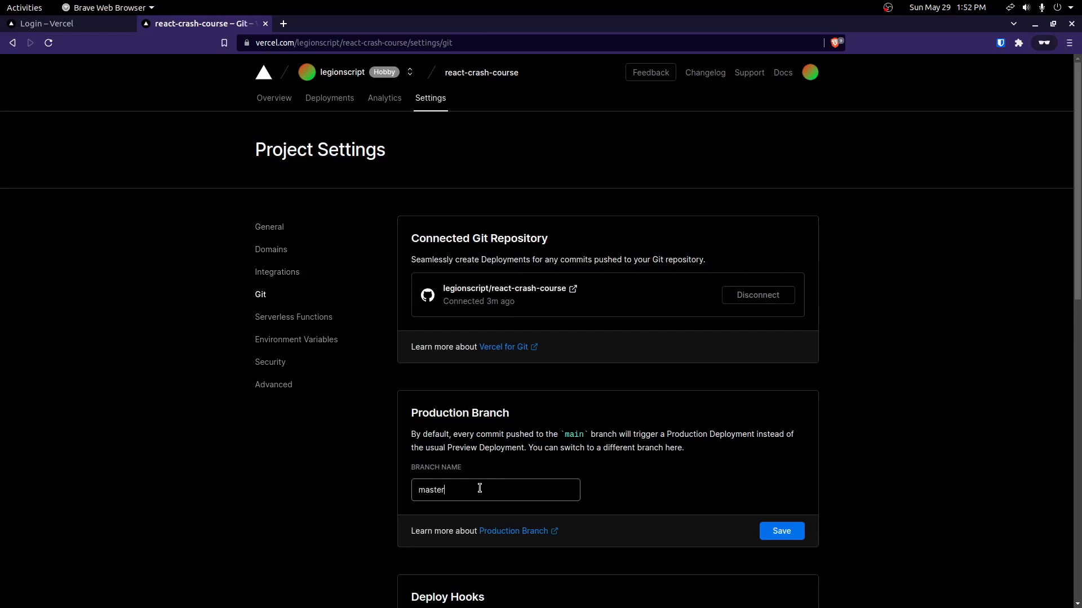
left_click_drag(480, 488, 414, 489)
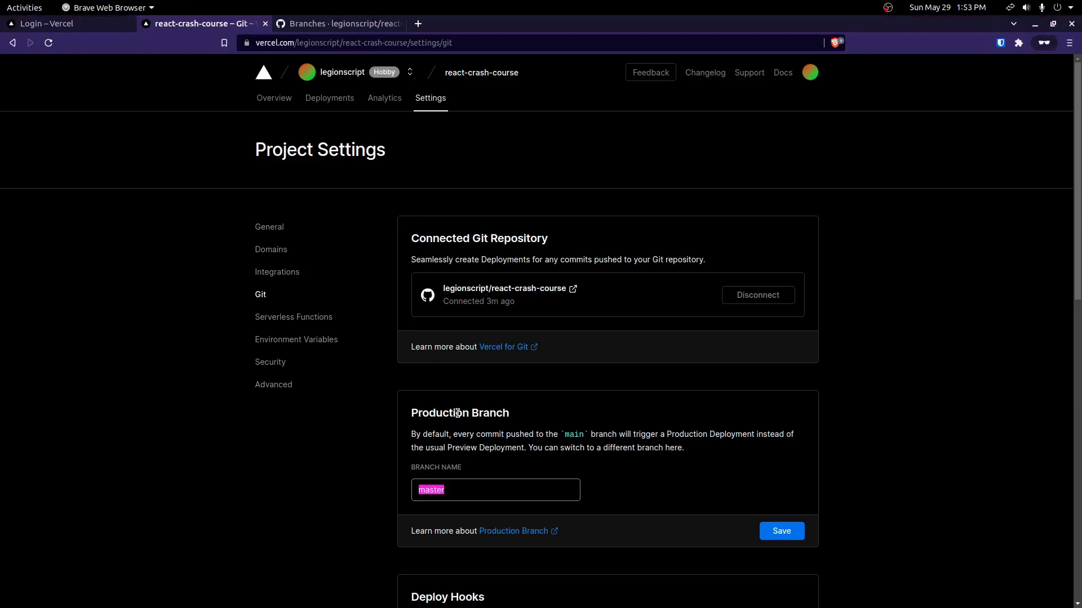
type("tutorial6")
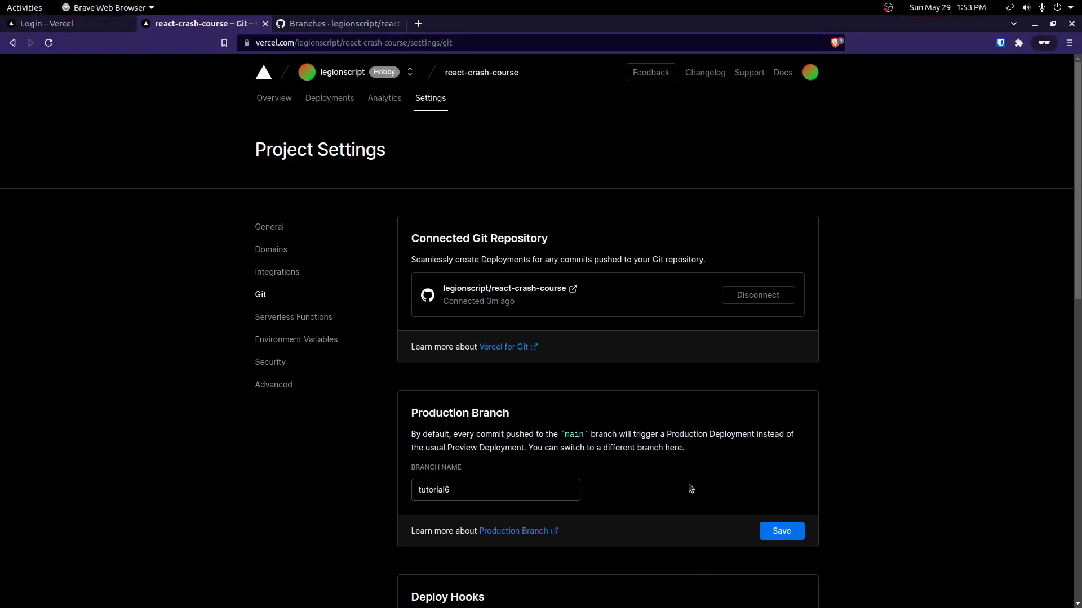
left_click(780, 530)
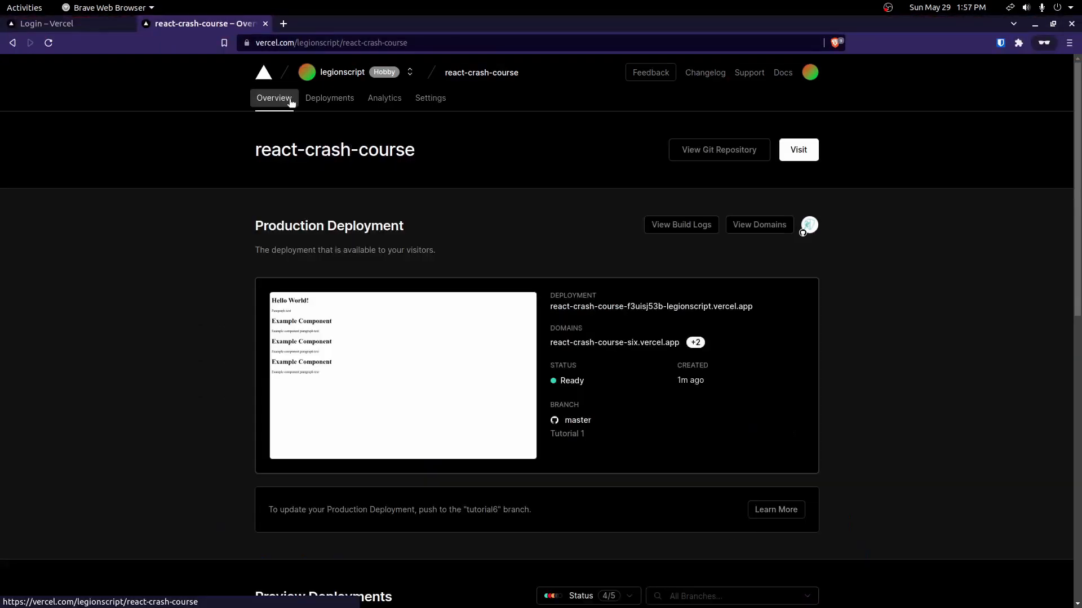
Step: Check the production deployment on the project overview, then look through the general project settings down to the project deletion section
scroll(408, 445, "down", 1)
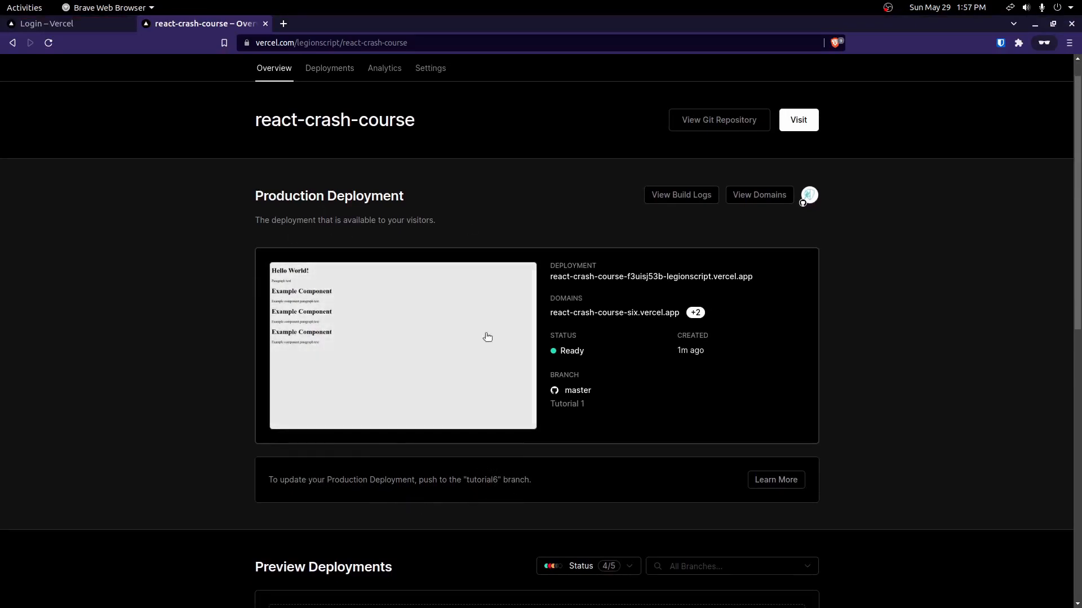
scroll(473, 169, "up", 1)
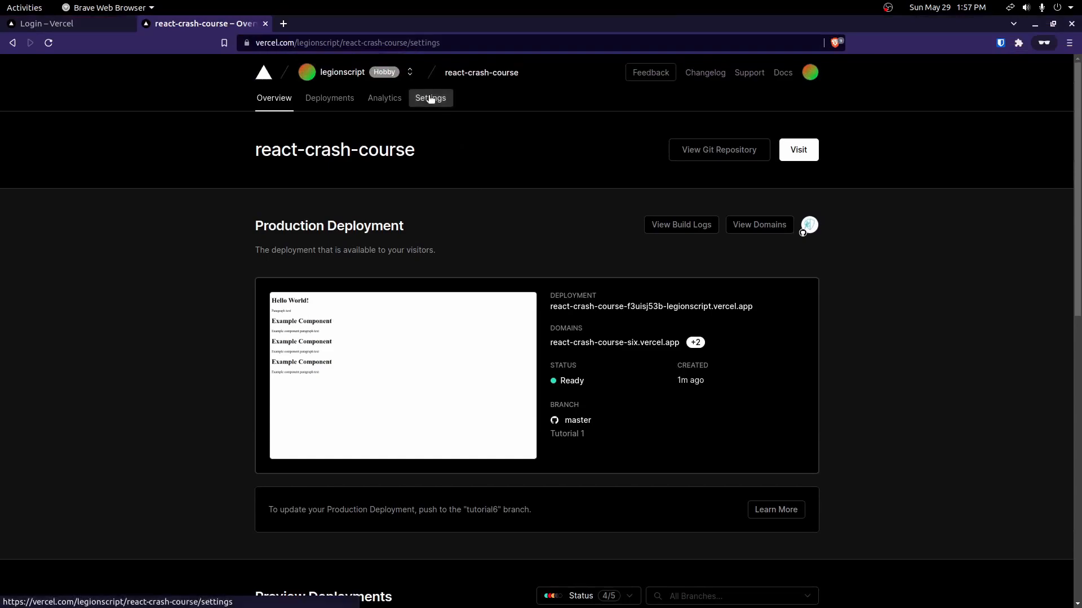
left_click(429, 100)
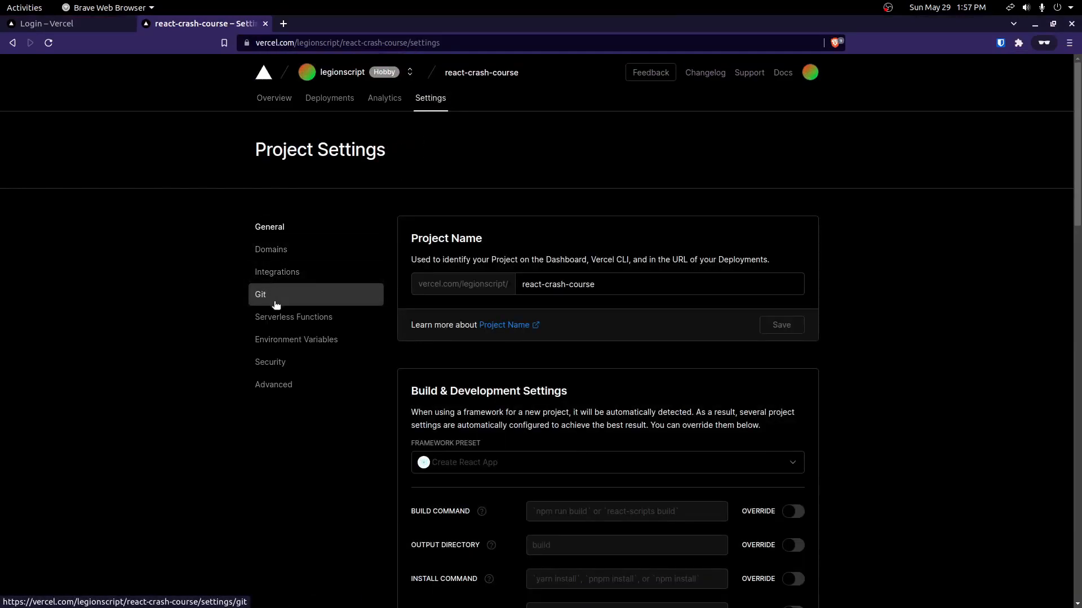
scroll(357, 334, "down", 10)
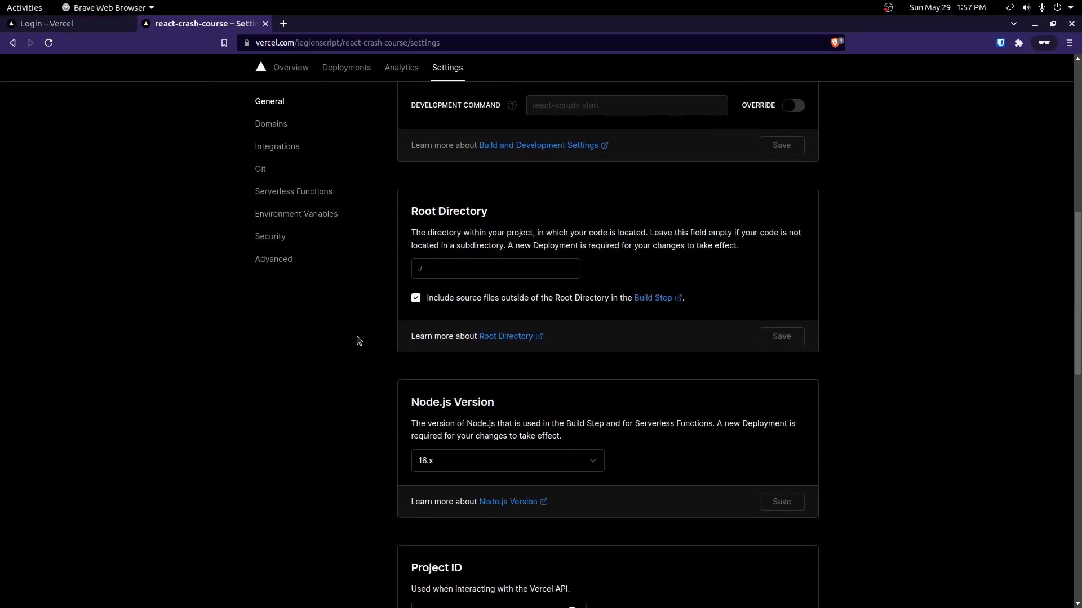
scroll(357, 341, "down", 7)
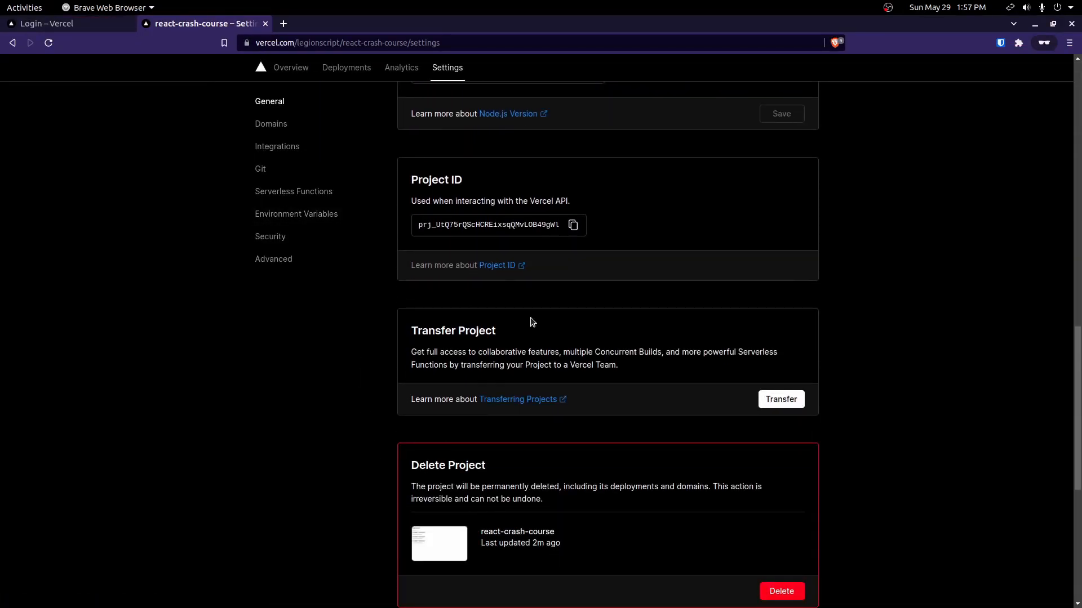
scroll(530, 323, "down", 2)
scroll(518, 324, "up", 18)
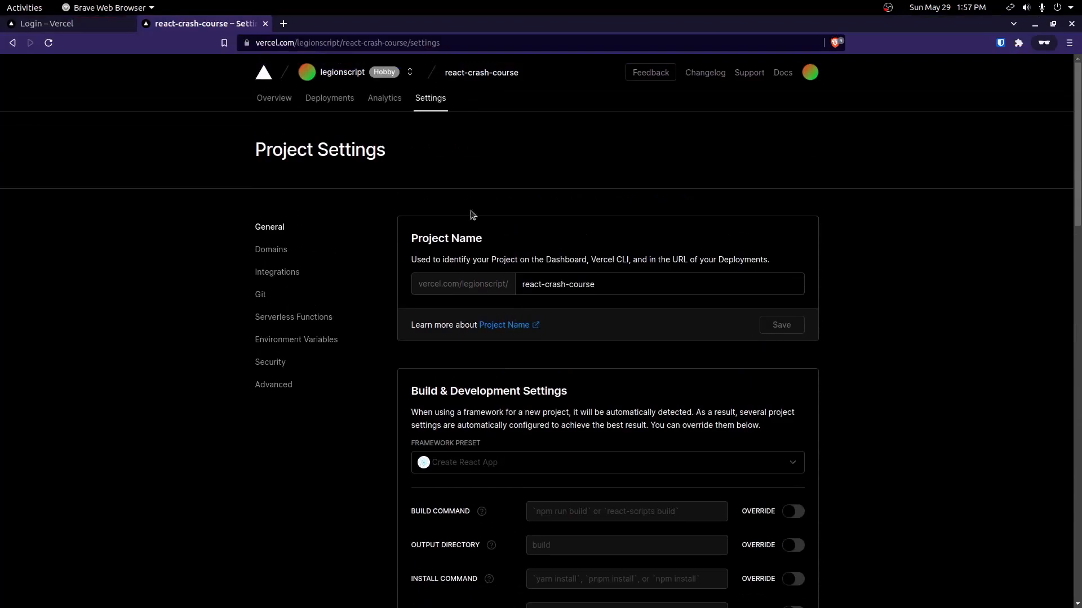
Step: View the project's Analytics page, read the linked Analytics documentation through its supported frameworks, and close the documentation
left_click(380, 103)
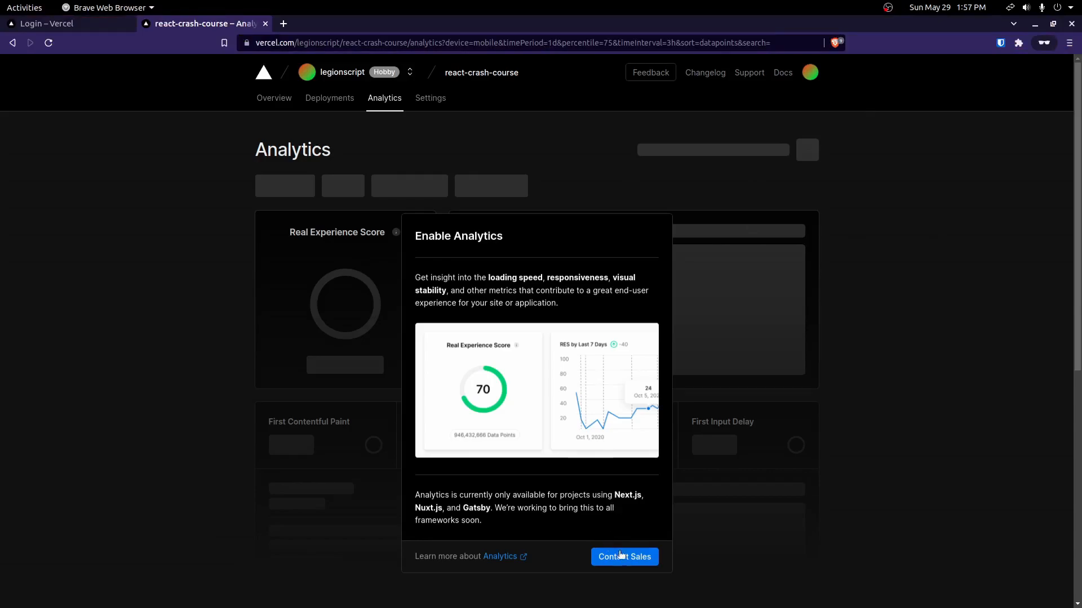
left_click(495, 558)
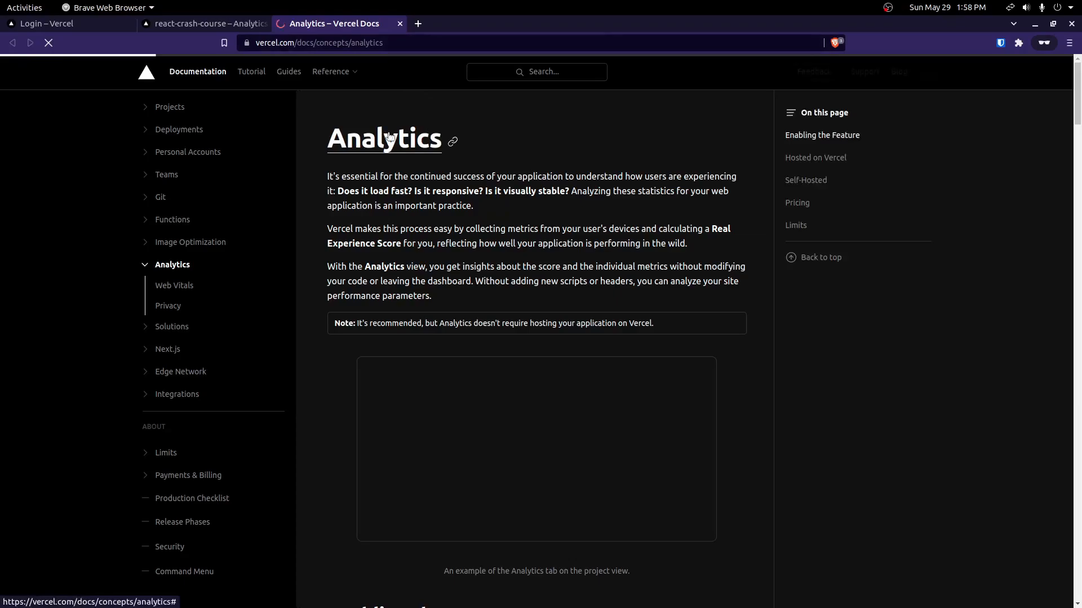
scroll(453, 236, "down", 12)
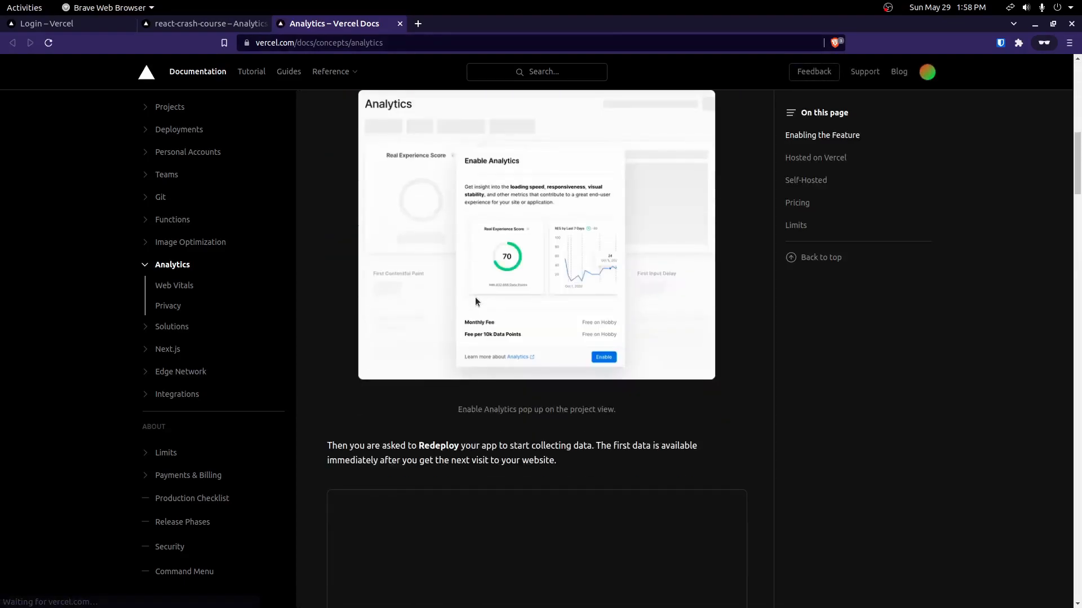
scroll(475, 298, "down", 10)
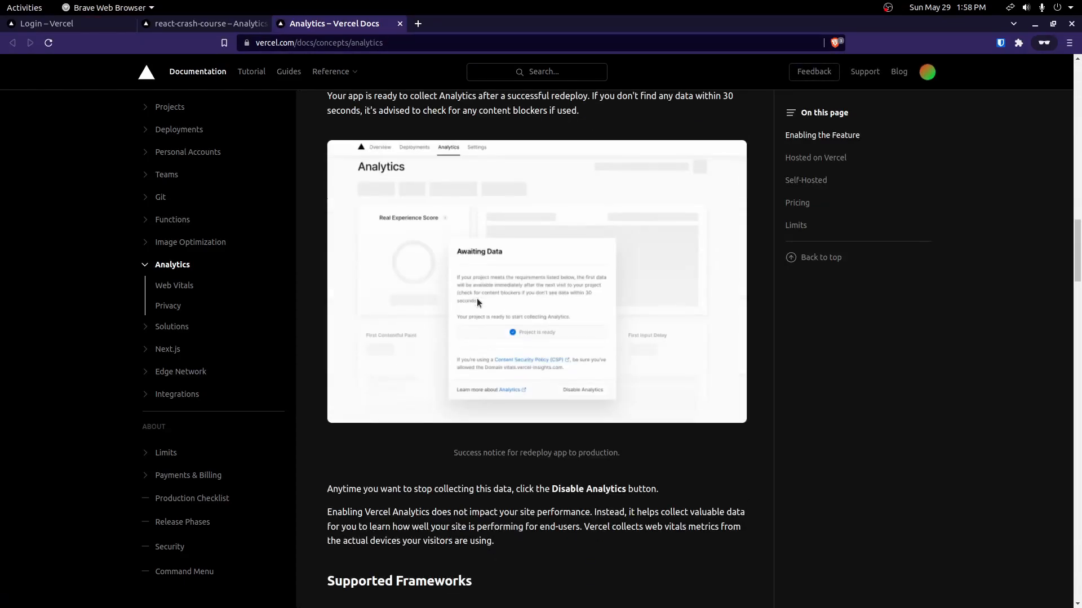
scroll(476, 303, "down", 5)
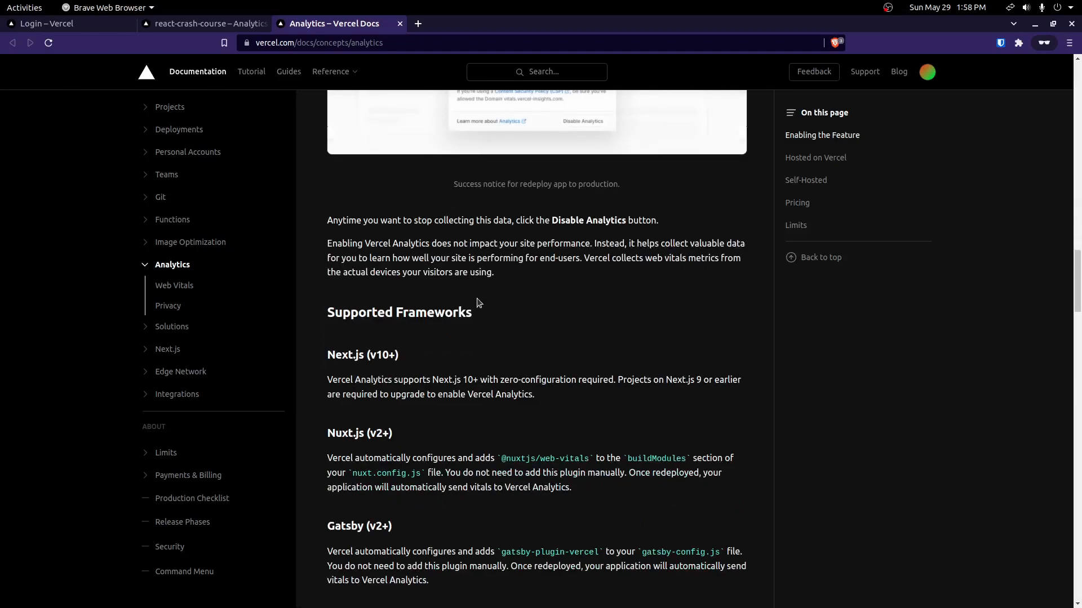
scroll(476, 302, "down", 4)
scroll(474, 289, "up", 18)
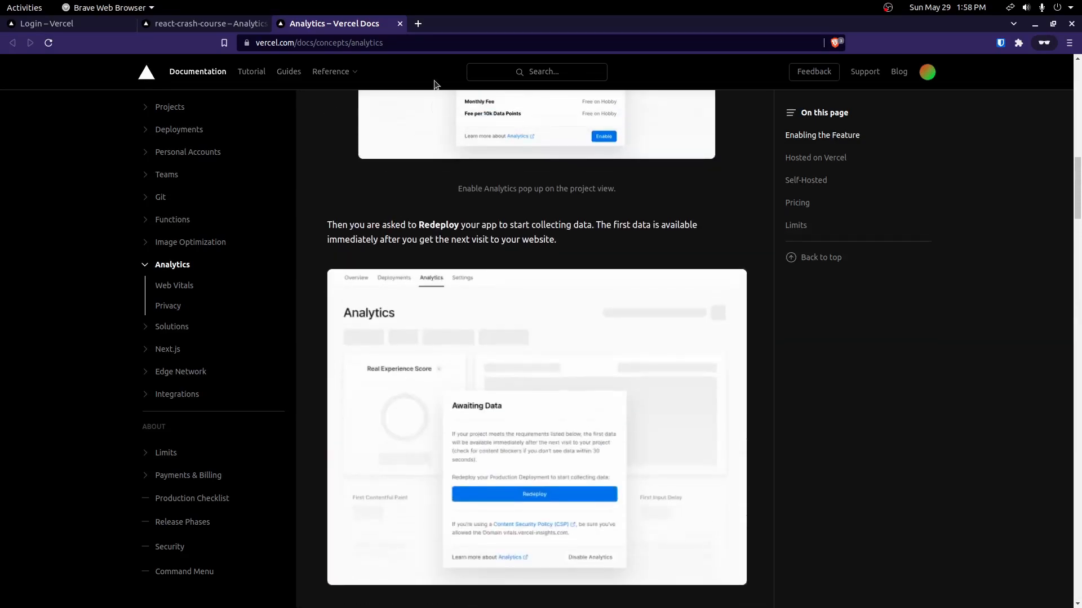
left_click(400, 23)
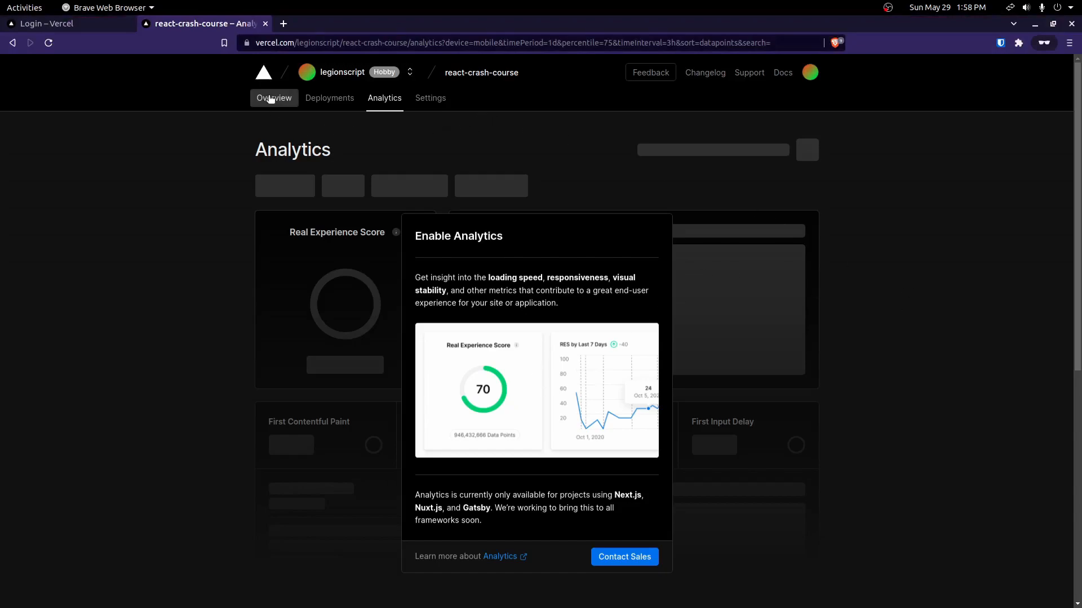
Step: Return to the project overview and review its production deployment details and preview deployments
left_click(255, 105)
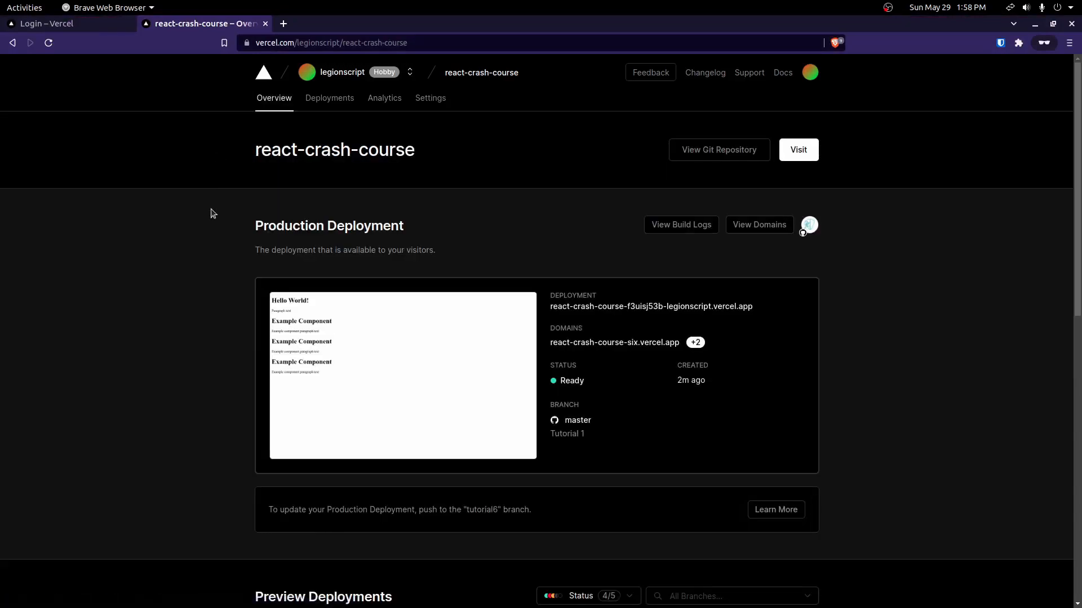
scroll(237, 204, "down", 4)
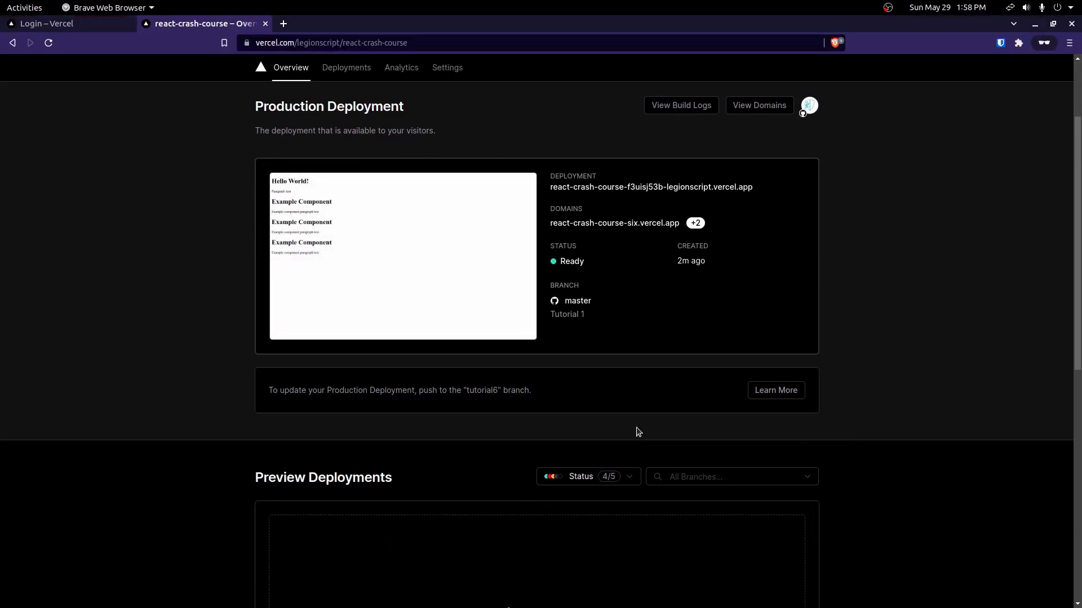
scroll(837, 473, "up", 4)
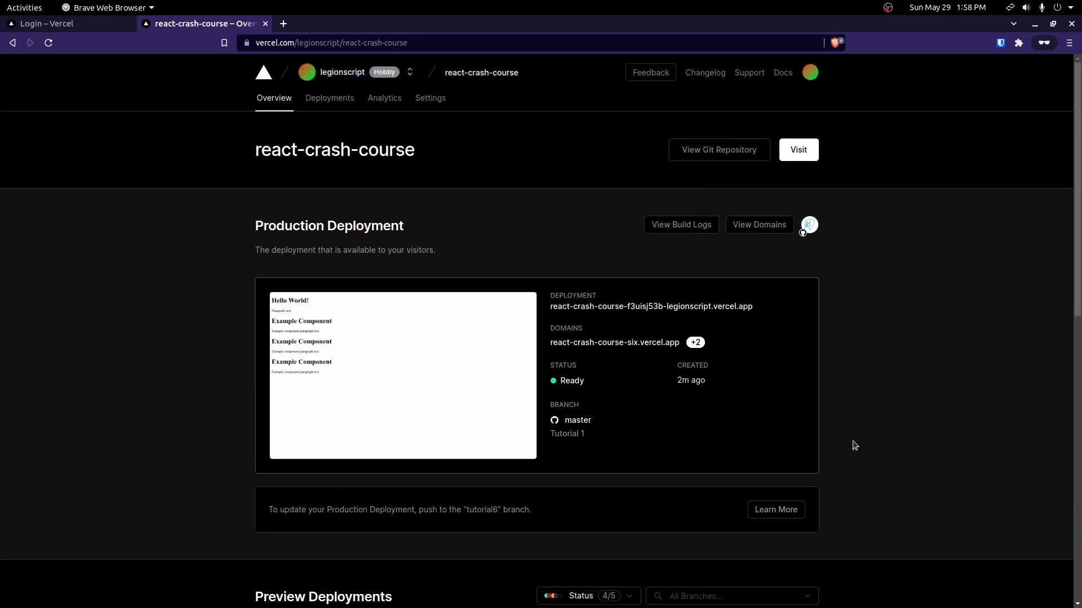
scroll(855, 446, "down", 5)
scroll(855, 445, "down", 10)
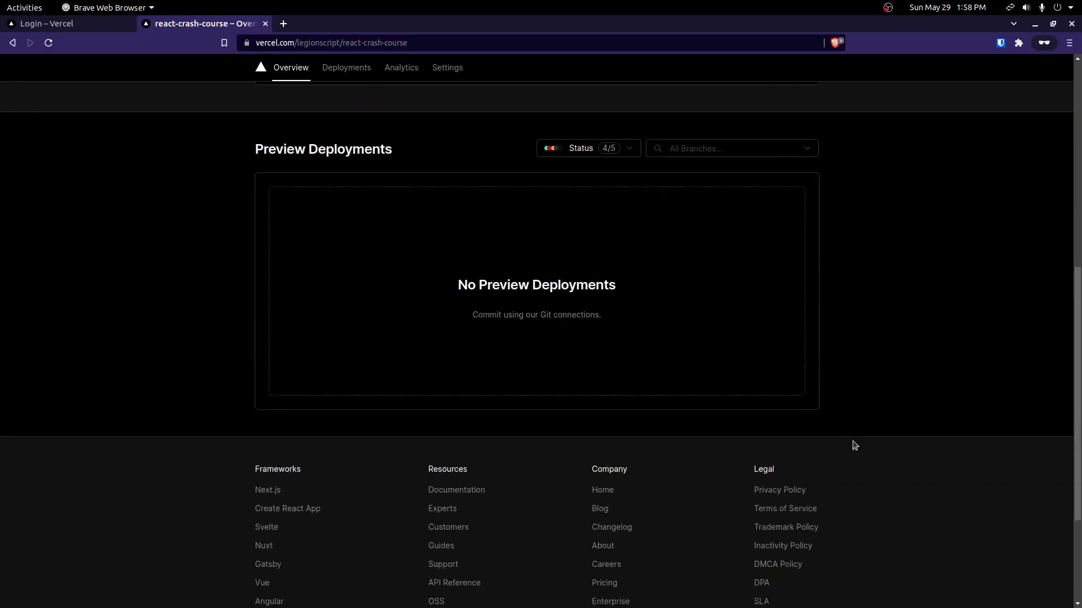
scroll(855, 446, "up", 9)
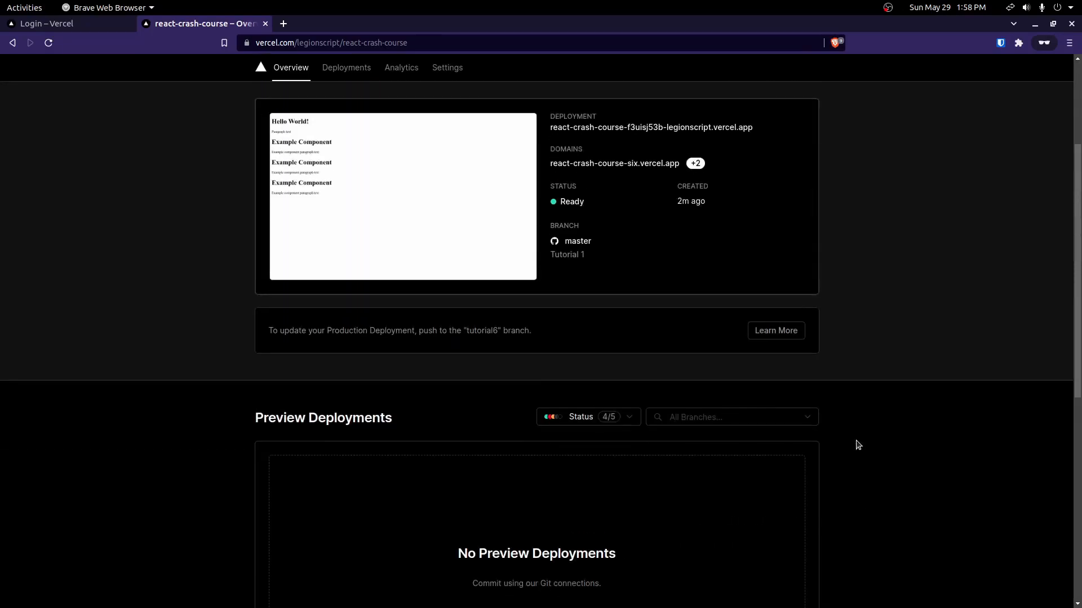
scroll(857, 445, "up", 6)
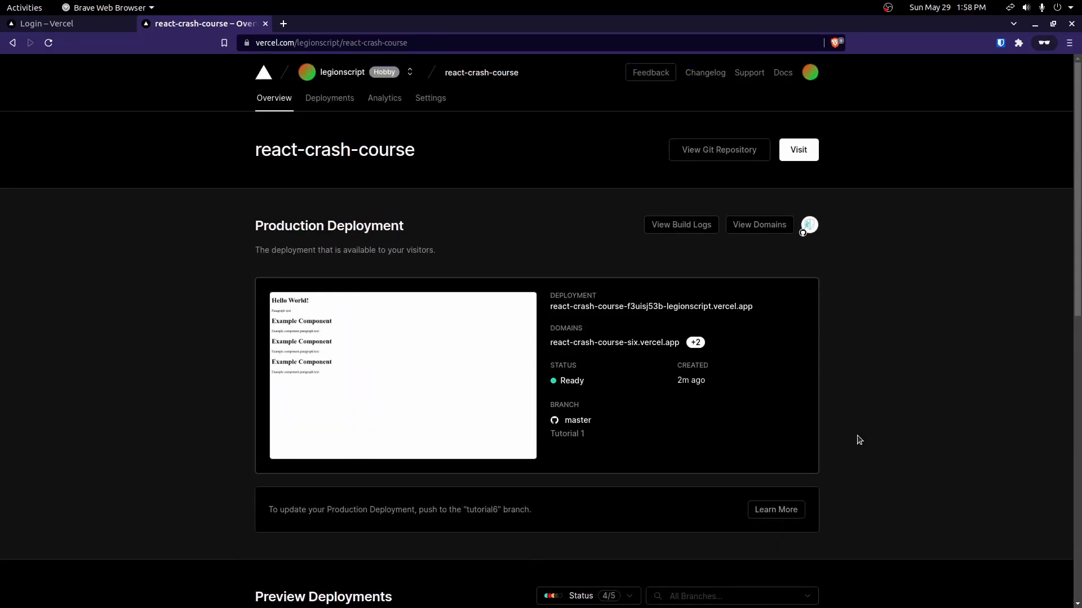